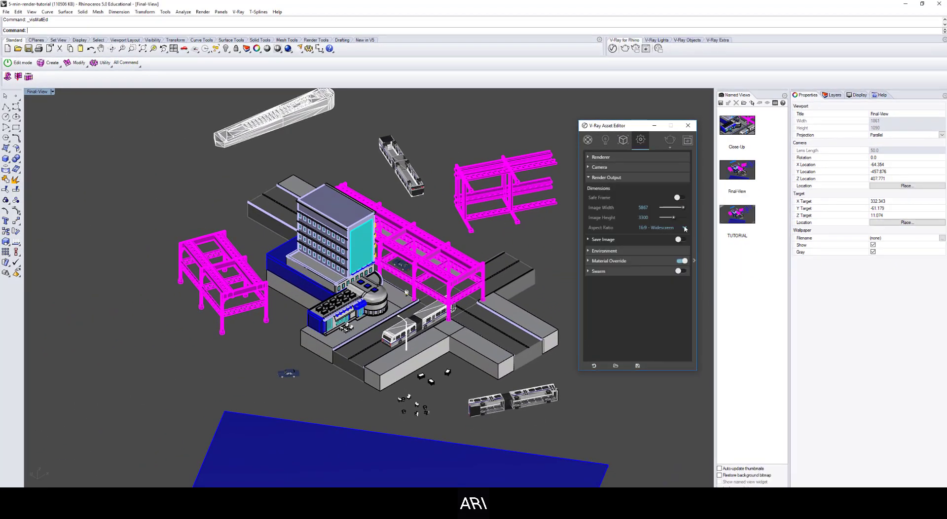
Step: Set render output to a custom aspect ratio with aspect width 8.5 and image height 1500
{"action": "left_click", "coordinate": [684, 228]}
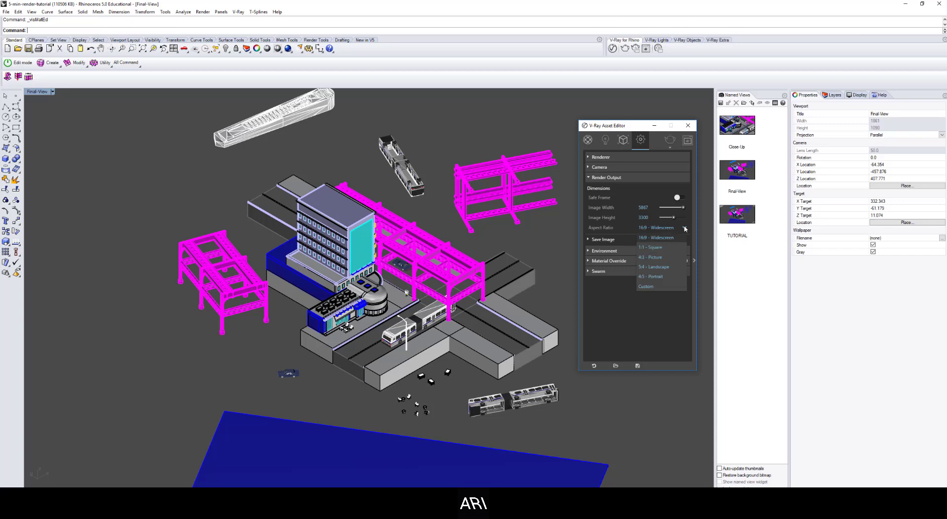
{"action": "left_click", "coordinate": [650, 287]}
{"action": "left_click", "coordinate": [648, 238]}
{"action": "double_click", "coordinate": [650, 237]}
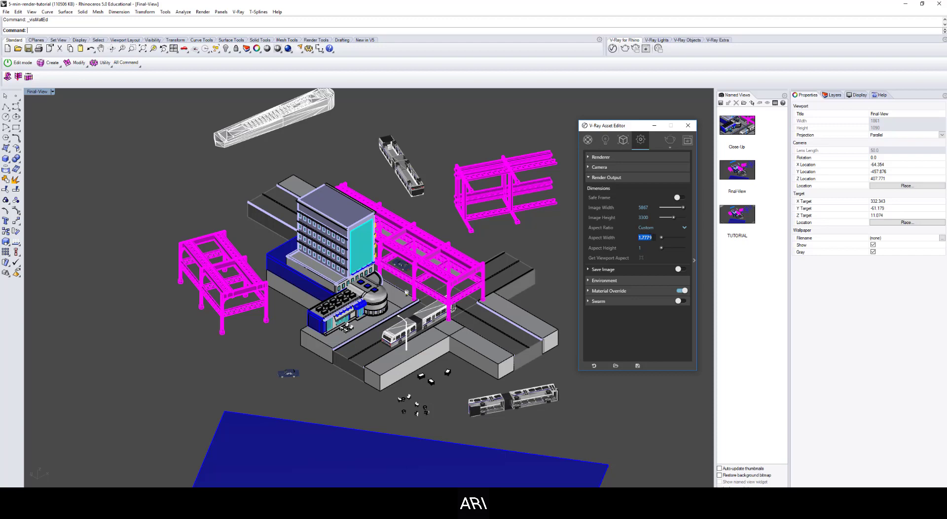
{"action": "type", "text": "8.5"}
{"action": "key", "text": "Tab"}
{"action": "left_click_drag", "start_coordinate": [667, 208], "coordinate": [662, 207]}
{"action": "left_click", "coordinate": [638, 218]}
{"action": "type", "text": "1500"}
{"action": "key", "text": "Return"}
Step: Lower the V-Ray renderer quality from Custom to Low
{"action": "left_click", "coordinate": [616, 179]}
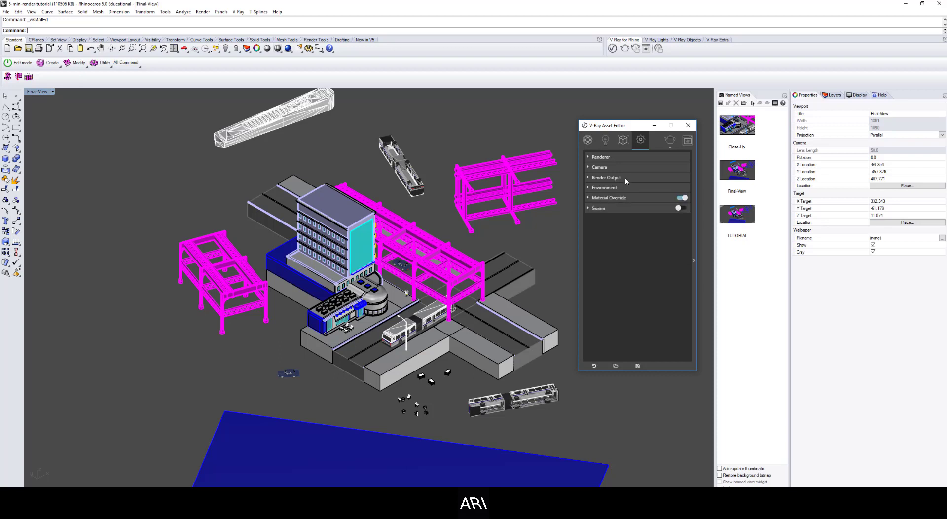
{"action": "left_click", "coordinate": [605, 158]}
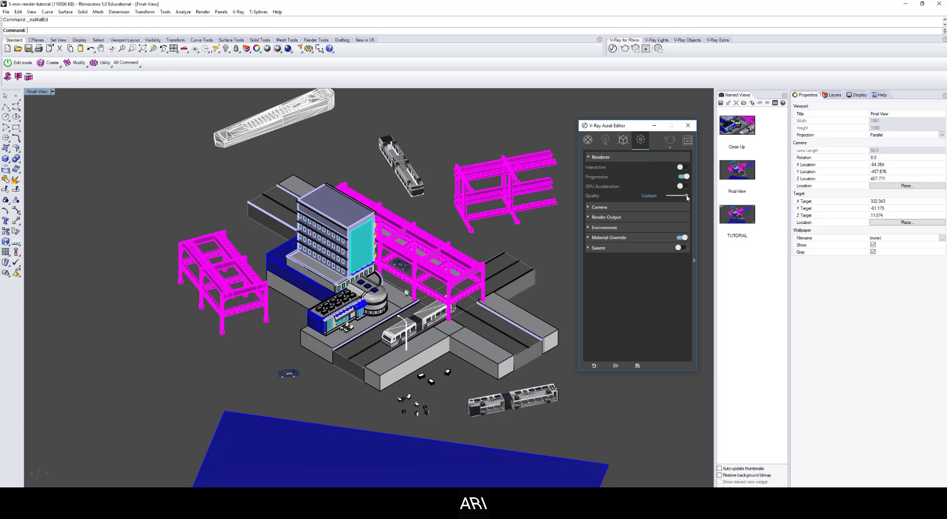
{"action": "left_click_drag", "start_coordinate": [686, 196], "coordinate": [673, 197]}
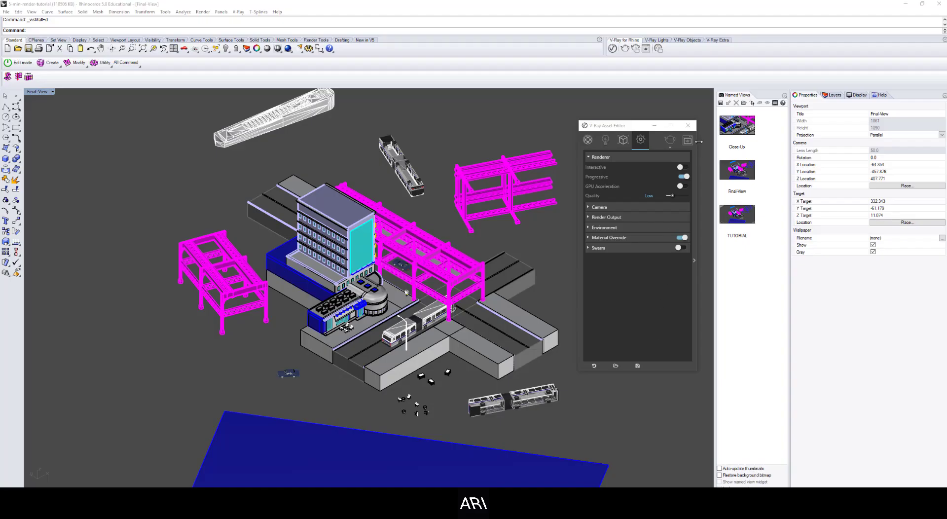
Step: Close the Asset Editor, add an InfinitePlane for a blue background, and show the Perspective view
{"action": "left_click", "coordinate": [688, 125]}
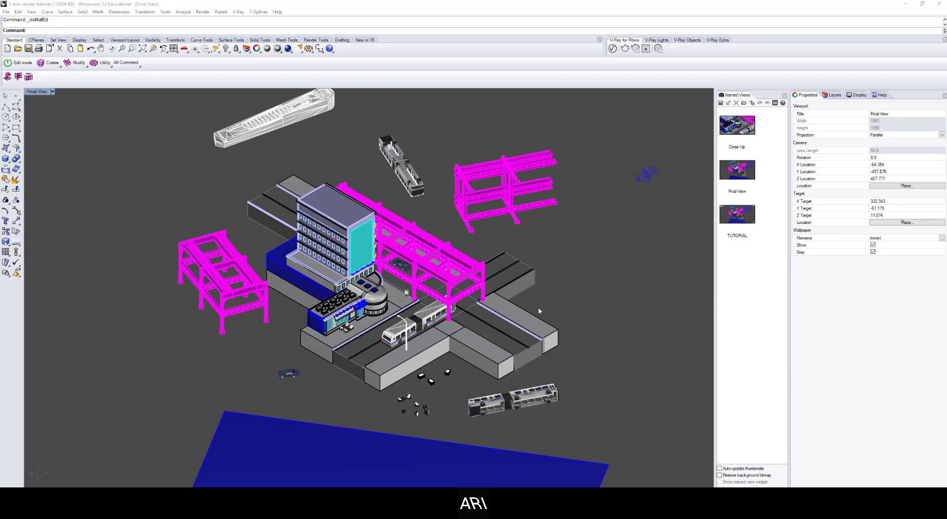
{"action": "scroll", "coordinate": [538, 307], "scroll_direction": "down", "scroll_amount": 5}
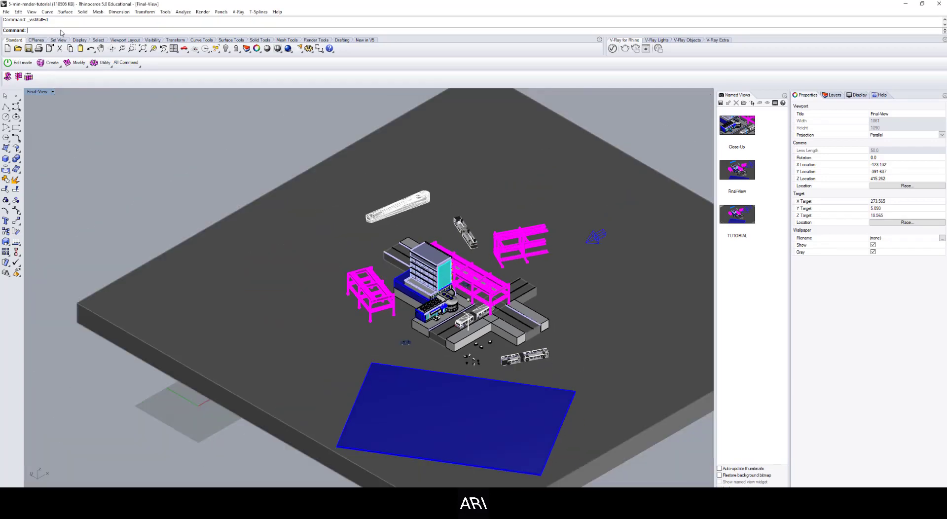
{"action": "type", "text": "InfinitePlane"}
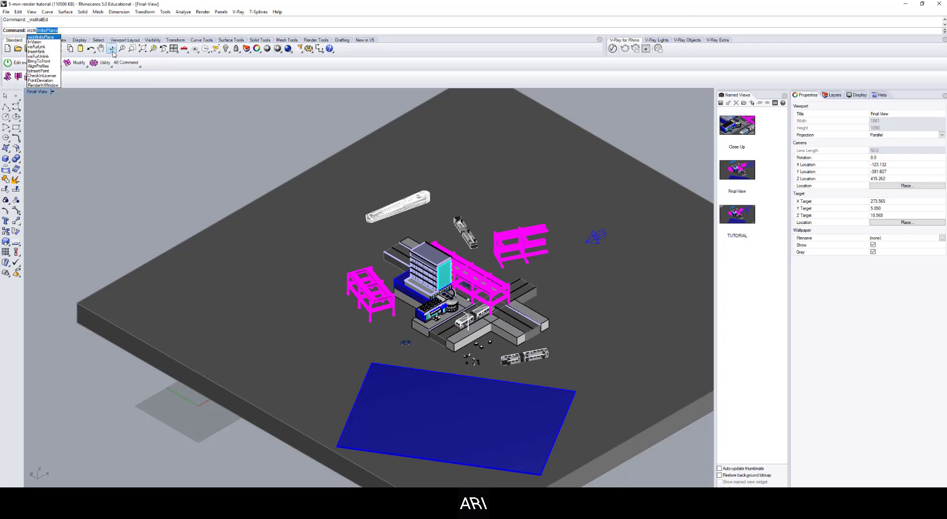
{"action": "key", "text": "Return"}
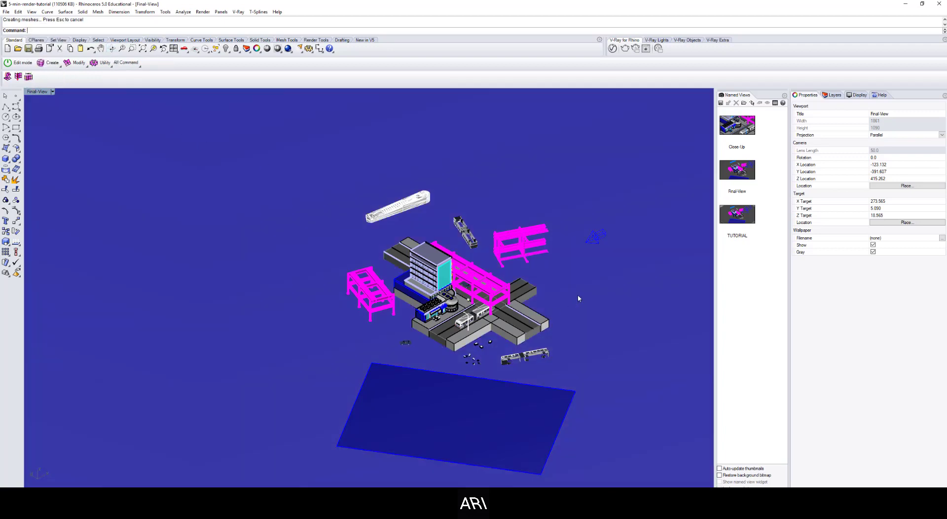
{"action": "scroll", "coordinate": [579, 299], "scroll_direction": "up", "scroll_amount": 2}
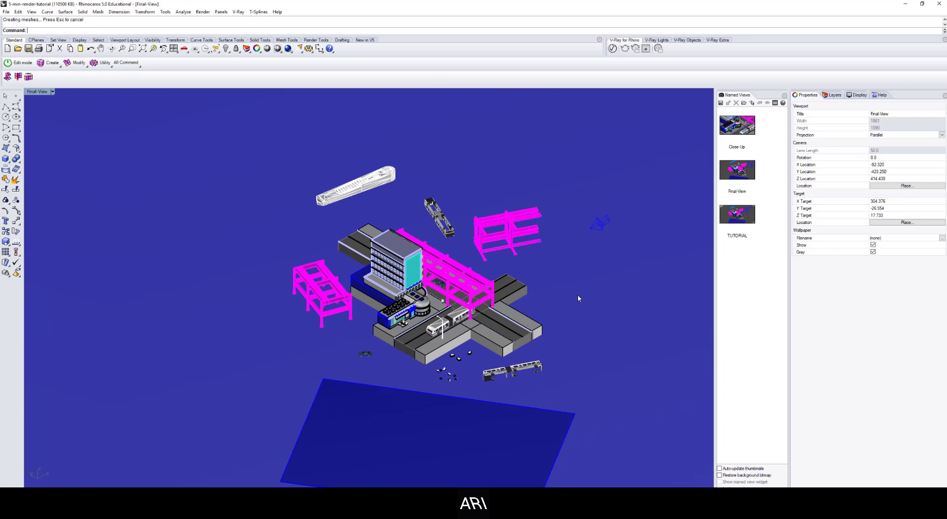
{"action": "key", "text": "Return"}
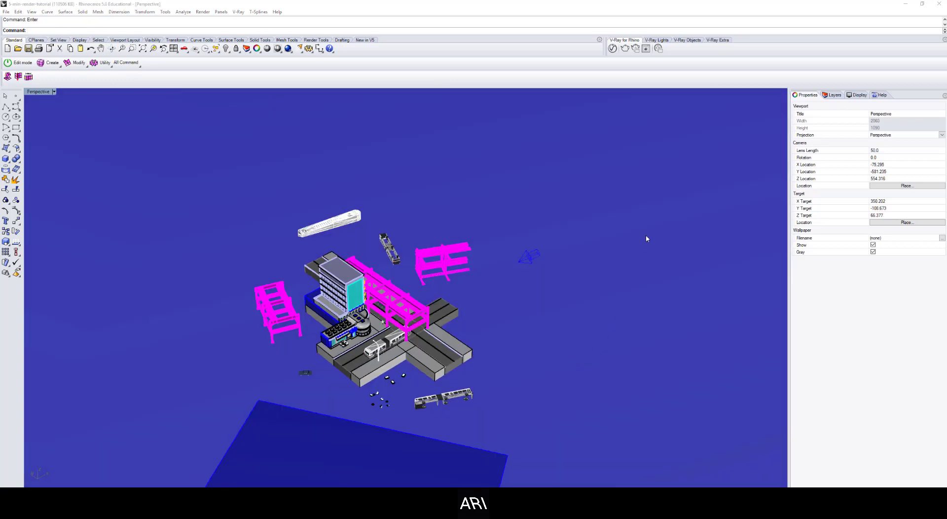
Step: Turn on Safe Frame in the V-Ray Render Output settings
{"action": "left_click", "coordinate": [613, 48]}
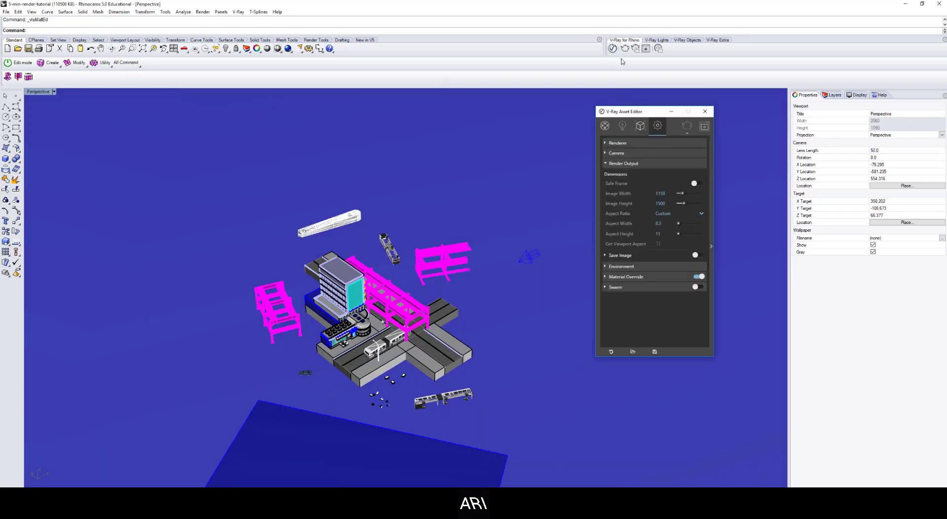
{"action": "left_click", "coordinate": [625, 164]}
{"action": "left_click", "coordinate": [626, 165]}
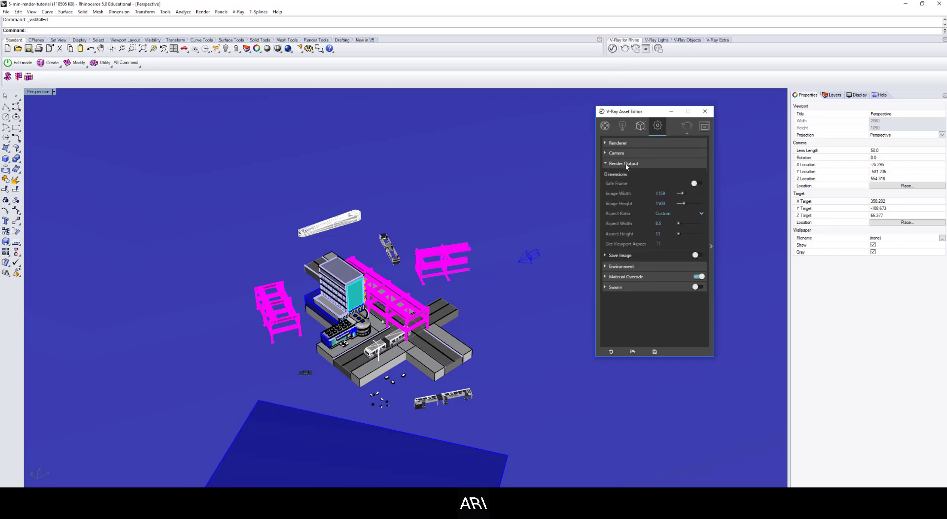
{"action": "left_click", "coordinate": [695, 183]}
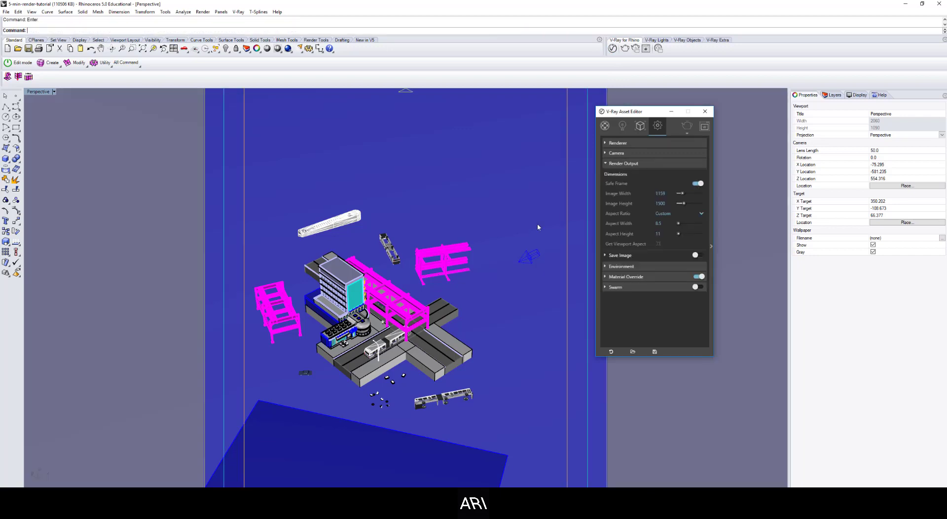
Step: Orbit the Perspective view to see the model from above and open Named Views
{"action": "right_click_drag", "start_coordinate": [385, 289], "coordinate": [477, 296]}
{"action": "scroll", "coordinate": [363, 359], "scroll_direction": "up", "scroll_amount": 5}
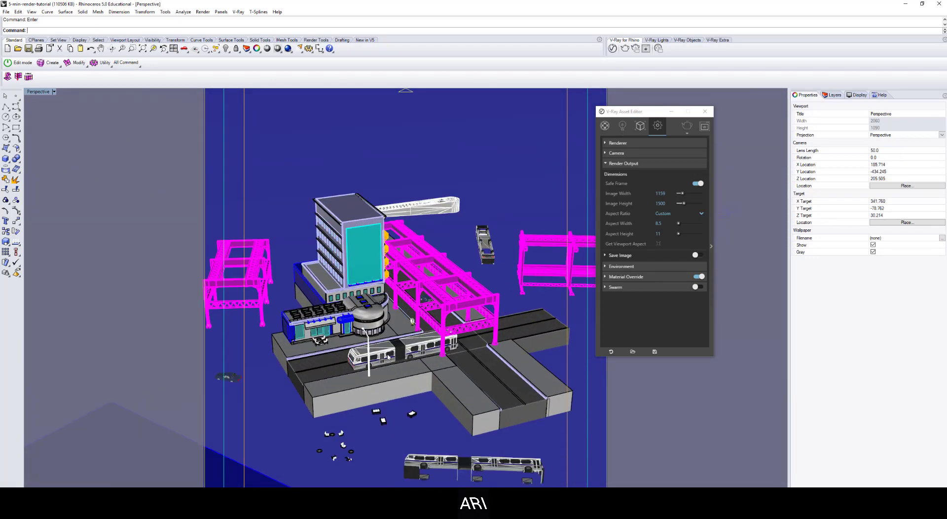
{"action": "scroll", "coordinate": [397, 324], "scroll_direction": "down", "scroll_amount": 5}
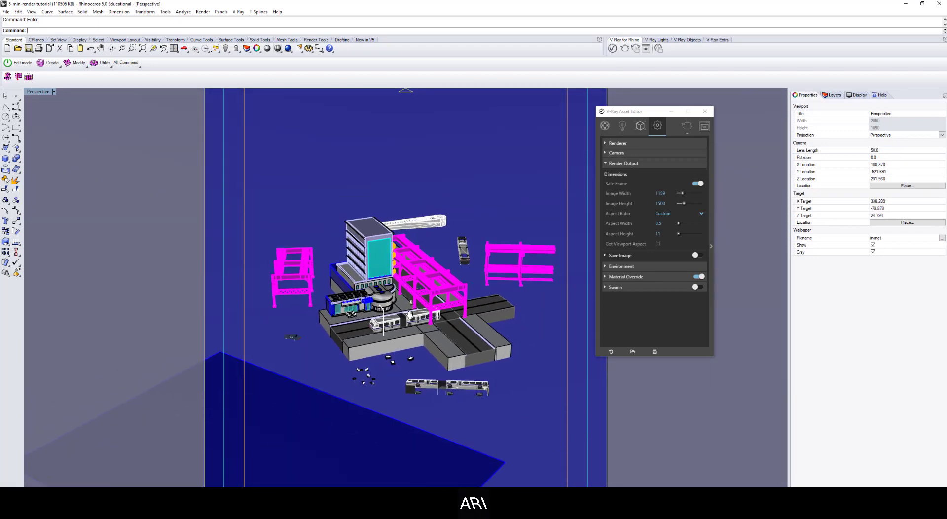
{"action": "right_click_drag", "start_coordinate": [409, 322], "coordinate": [408, 323]}
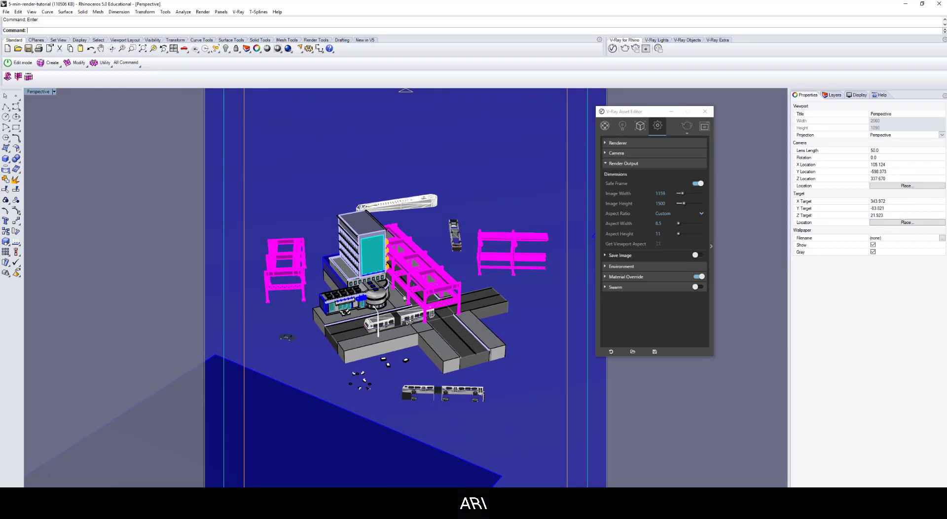
{"action": "type", "text": "NamedView"}
{"action": "key", "text": "Return"}
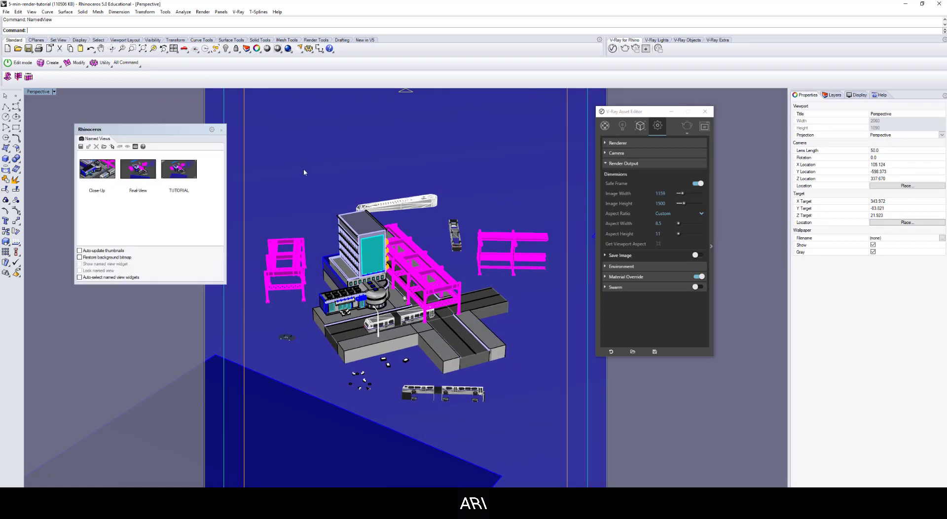
Step: Dock the Named Views panel beside Properties and orbit the view
{"action": "left_click_drag", "start_coordinate": [141, 129], "coordinate": [784, 97]}
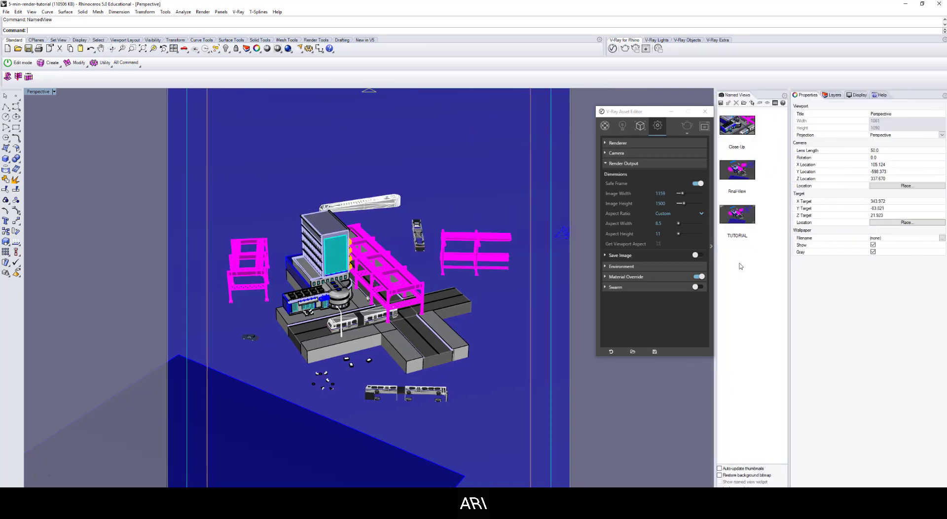
{"action": "scroll", "coordinate": [339, 294], "scroll_direction": "up", "scroll_amount": 2}
{"action": "right_click_drag", "start_coordinate": [339, 294], "coordinate": [364, 298]}
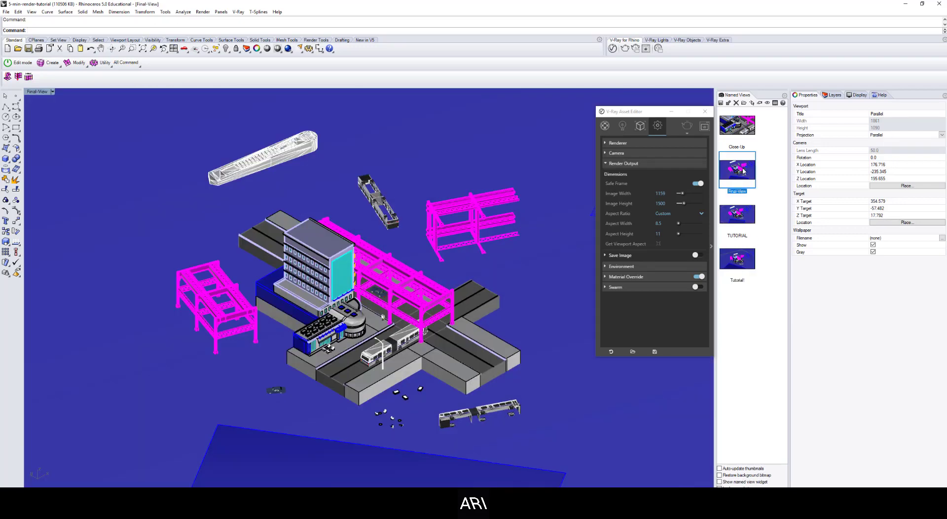
Step: Switch between the Final View, Tutorial and Close-Up named views, ending on TUTORIAL
{"action": "double_click", "coordinate": [737, 170]}
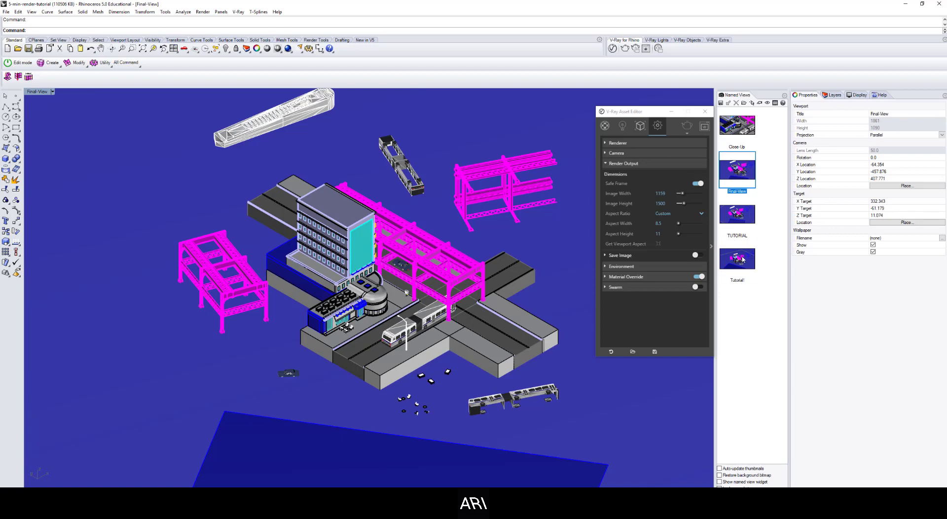
{"action": "double_click", "coordinate": [743, 259]}
{"action": "double_click", "coordinate": [743, 174]}
{"action": "double_click", "coordinate": [751, 262]}
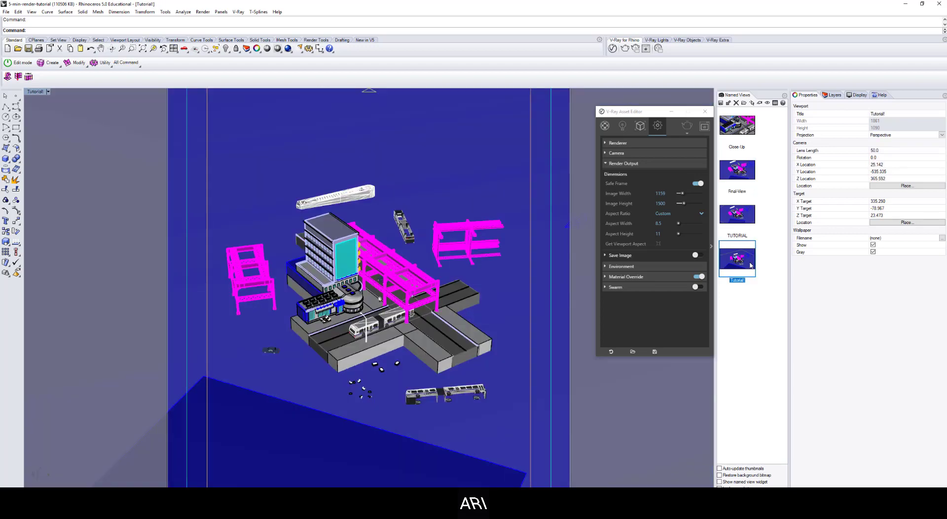
{"action": "left_click", "coordinate": [510, 285]}
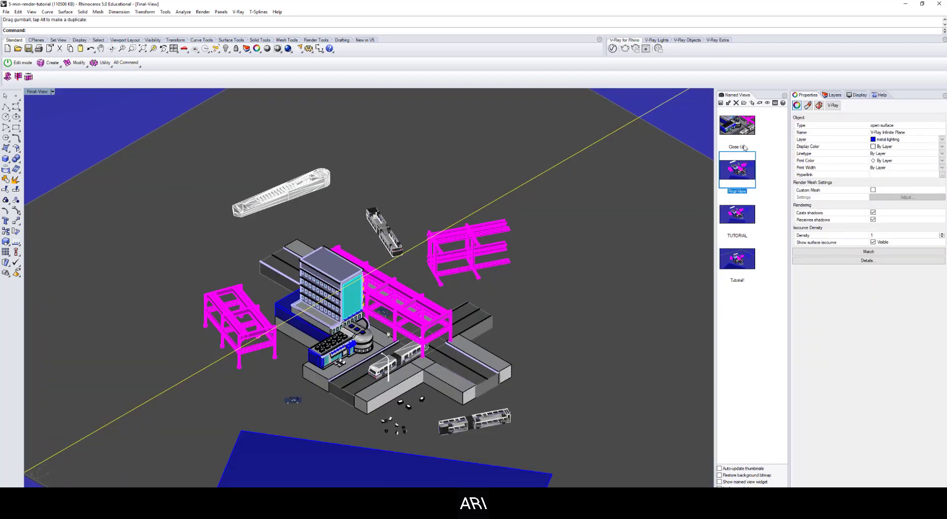
{"action": "double_click", "coordinate": [737, 126]}
{"action": "double_click", "coordinate": [742, 216]}
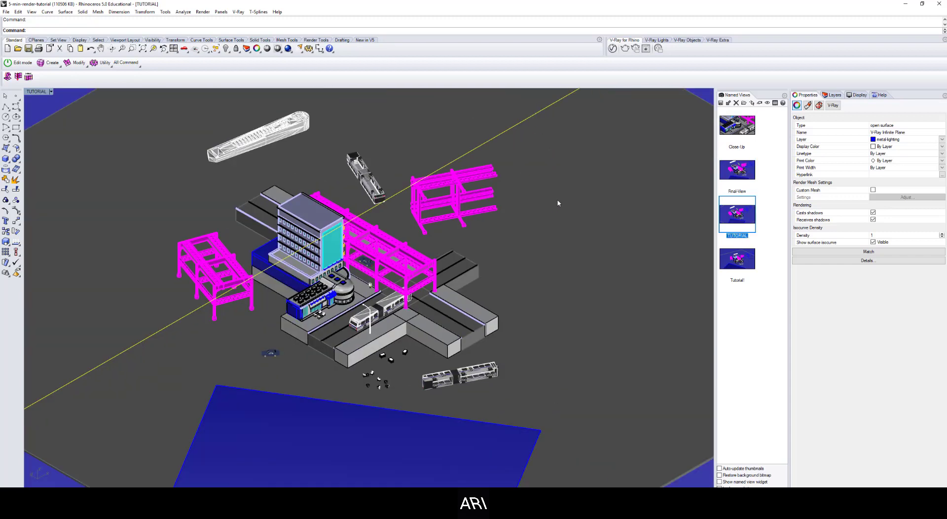
Step: Render the TUTORIAL view with V-Ray
{"action": "left_click", "coordinate": [612, 48]}
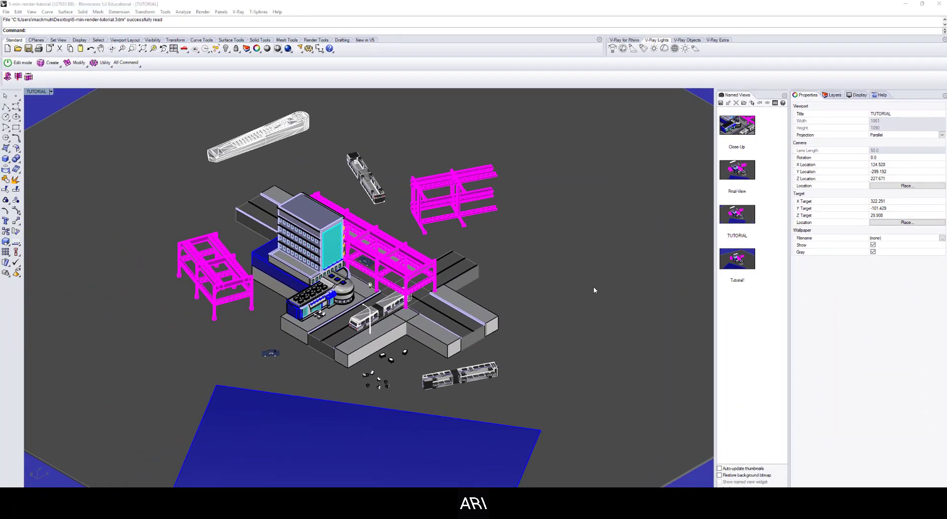
Step: Add a V-Ray sun light with North at 90° and azimuth and altitude 0°
{"action": "left_click", "coordinate": [685, 49]}
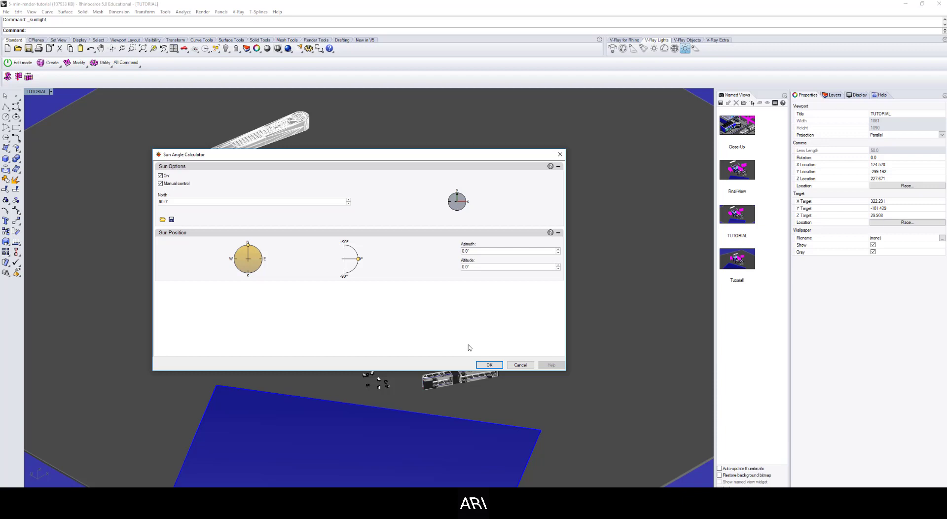
{"action": "left_click", "coordinate": [496, 366]}
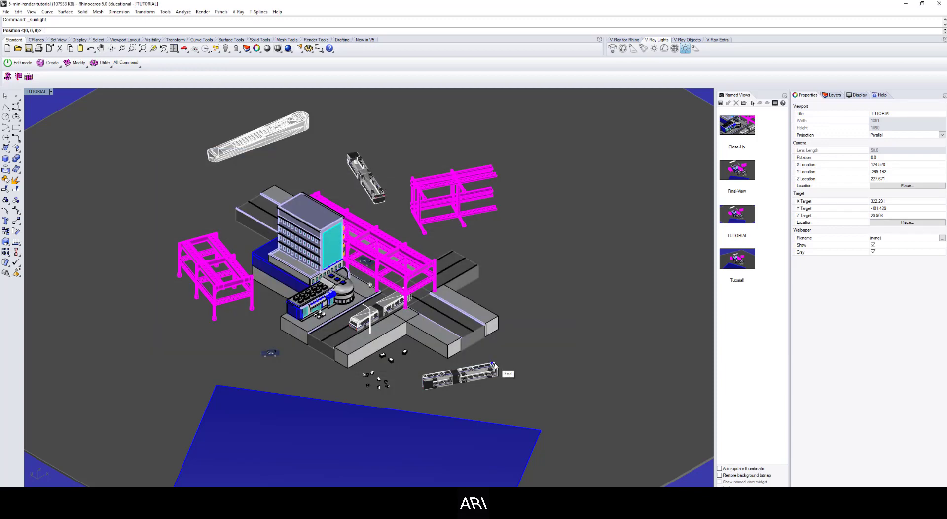
Step: Rotate the sun with the gumball so it tilts down toward the city model
{"action": "left_click", "coordinate": [570, 303]}
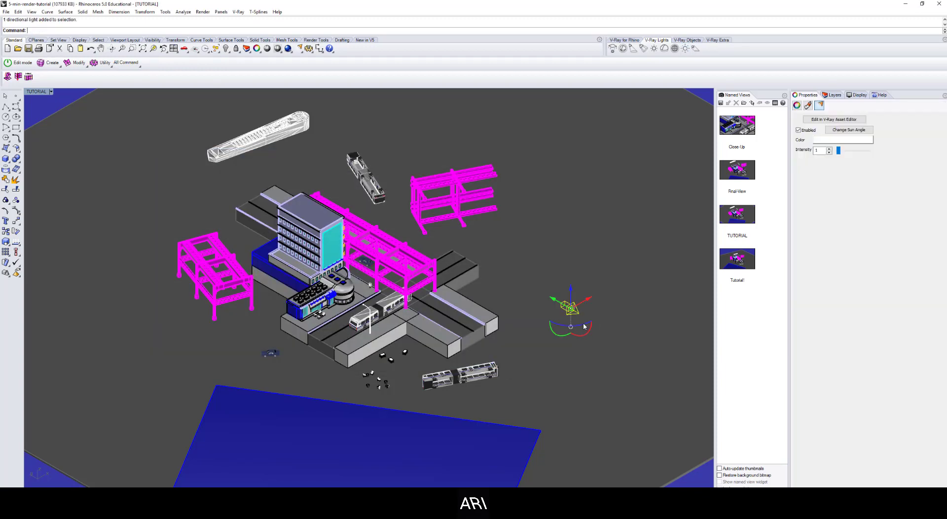
{"action": "left_click_drag", "start_coordinate": [585, 326], "coordinate": [471, 279]}
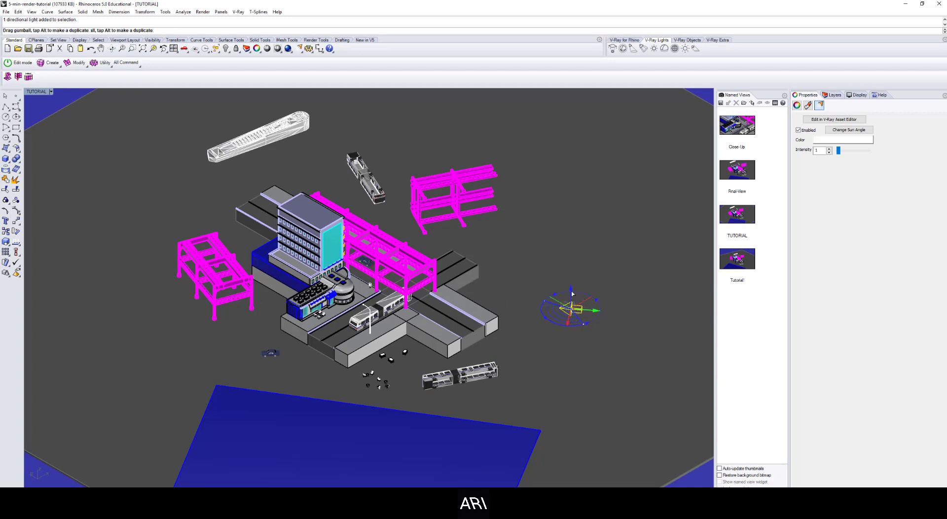
{"action": "left_click_drag", "start_coordinate": [572, 292], "coordinate": [575, 193]}
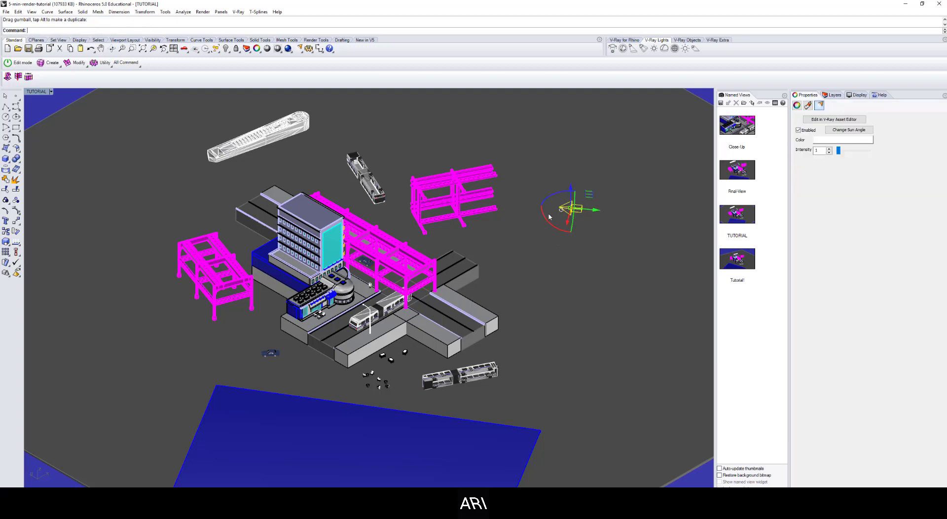
{"action": "left_click_drag", "start_coordinate": [553, 227], "coordinate": [553, 227]}
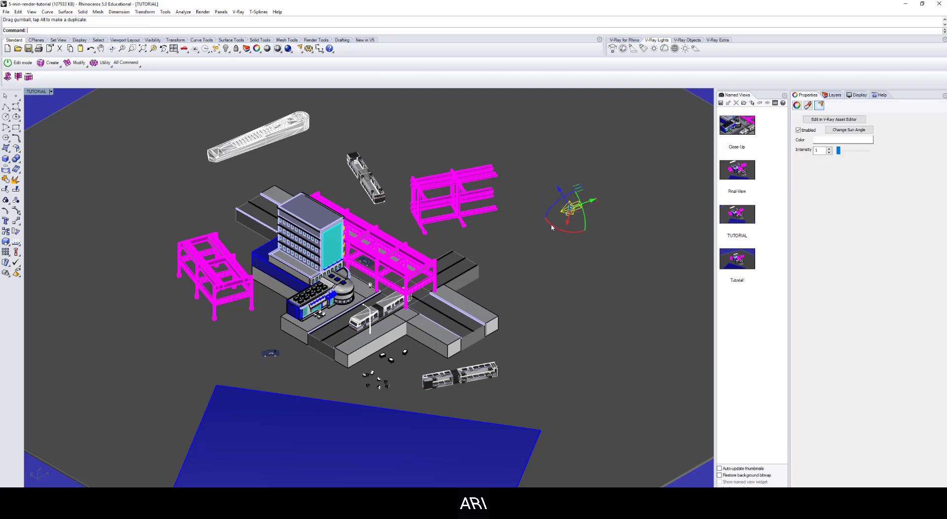
{"action": "left_click", "coordinate": [585, 230]}
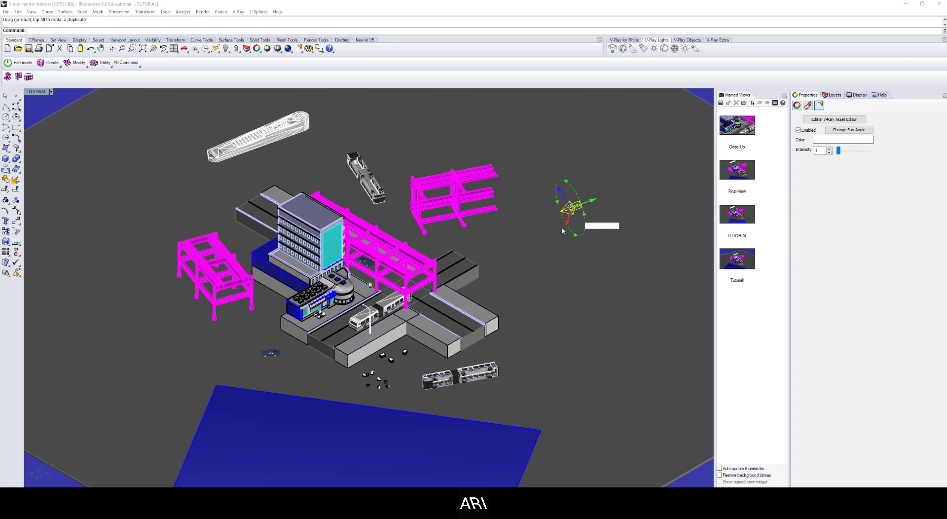
{"action": "left_click", "coordinate": [588, 245]}
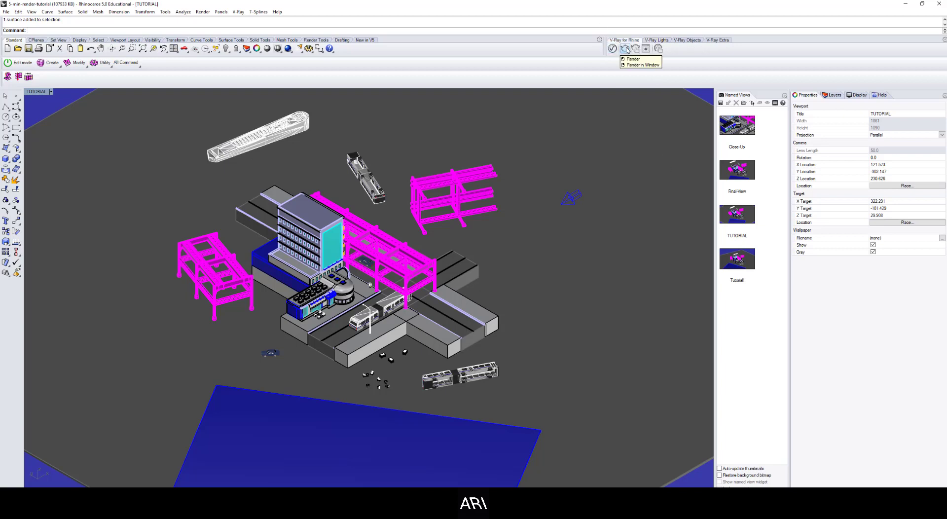
Step: Render with V-Ray, then enable exposure and white balance corrections and raise exposure
{"action": "left_click", "coordinate": [626, 49]}
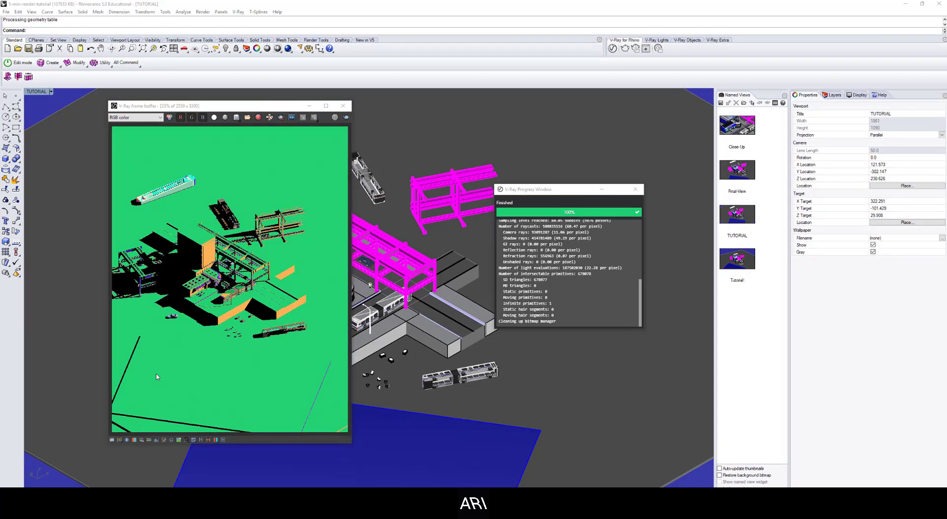
{"action": "left_click", "coordinate": [111, 440]}
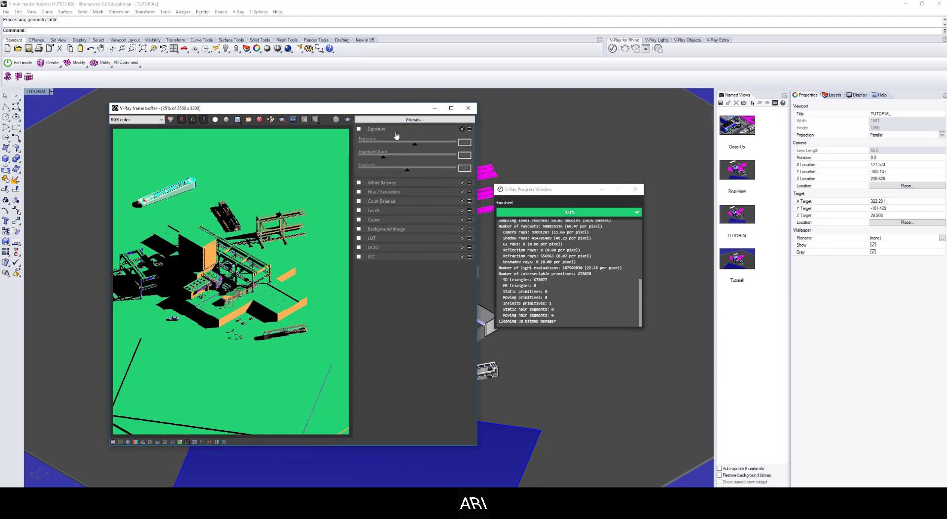
{"action": "left_click", "coordinate": [359, 129]}
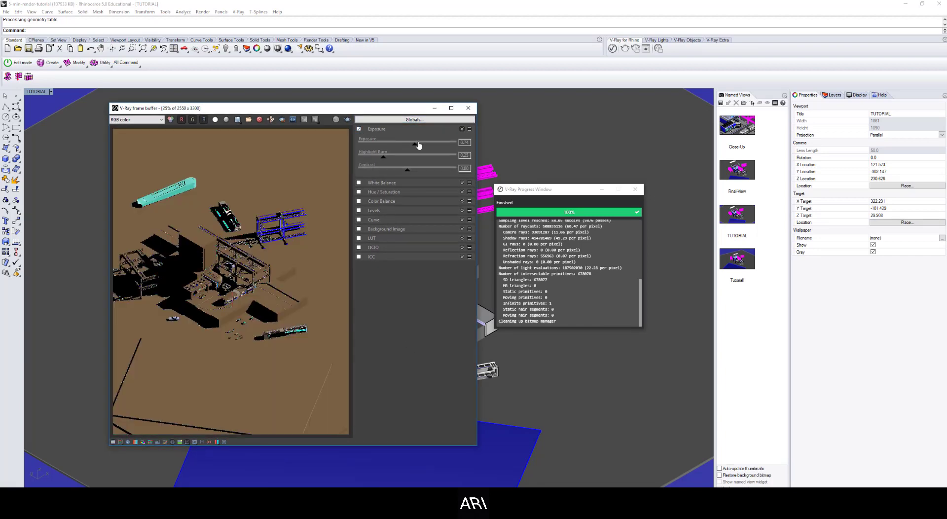
{"action": "mouse_move", "coordinate": [415, 144]}
{"action": "left_mouse_down"}
{"action": "mouse_move", "coordinate": [429, 147]}
{"action": "mouse_move", "coordinate": [358, 158]}
{"action": "left_mouse_up"}
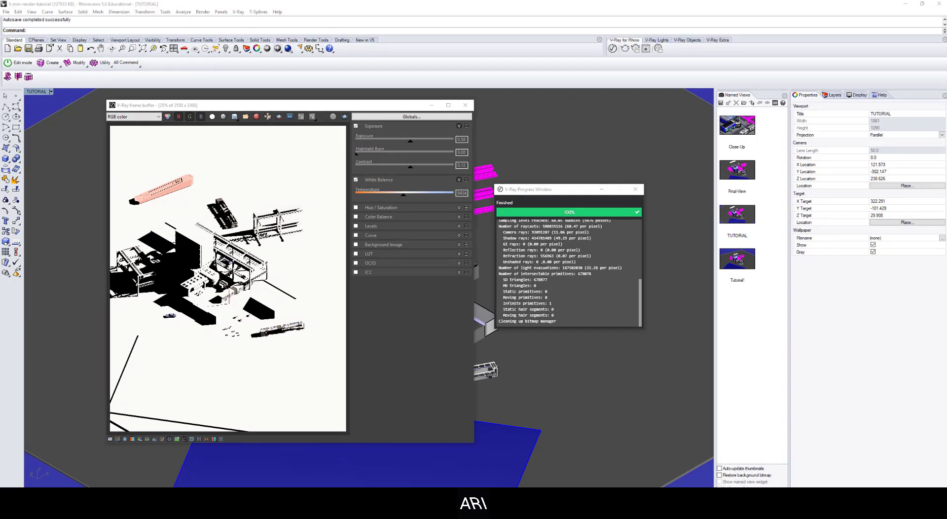
Step: Open the V-Ray Asset Editor, move it aside, and show its render settings
{"action": "left_click", "coordinate": [612, 49]}
{"action": "left_click_drag", "start_coordinate": [480, 138], "coordinate": [531, 129]}
{"action": "left_click", "coordinate": [542, 142]}
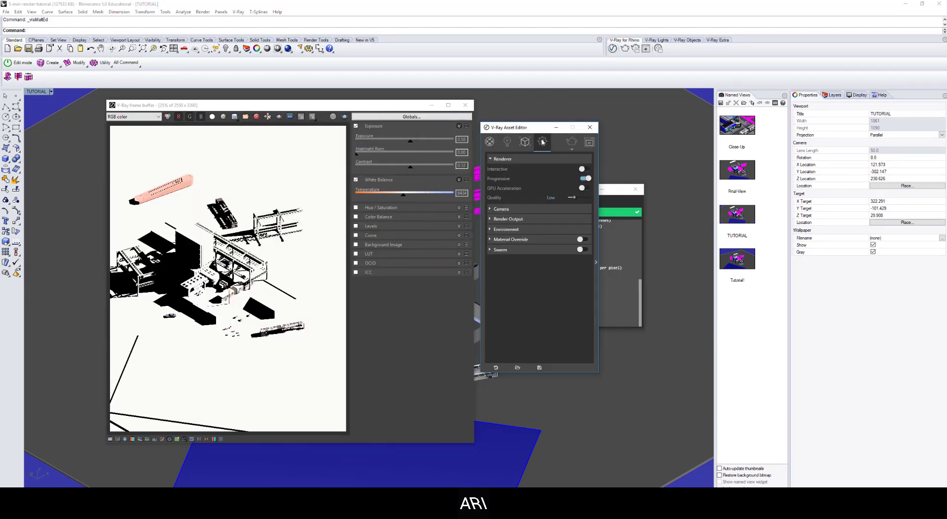
{"action": "left_click", "coordinate": [594, 260]}
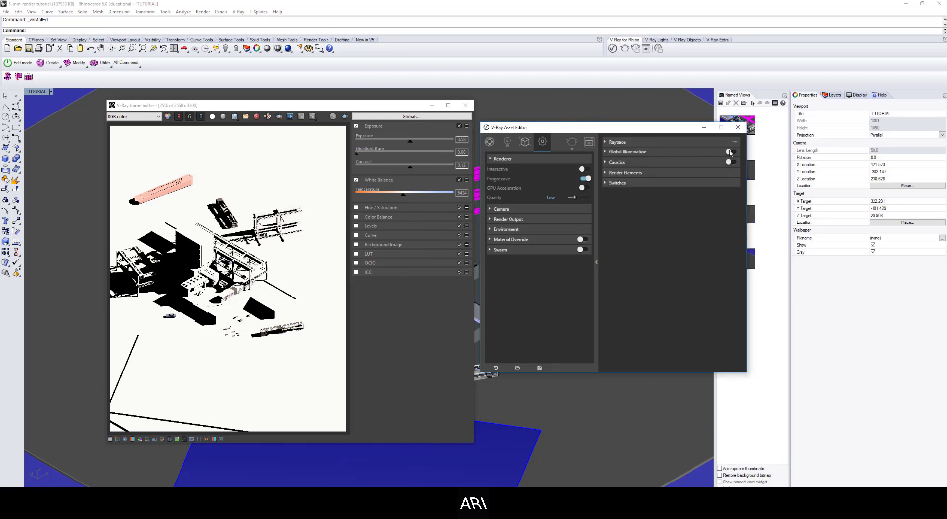
{"action": "left_click", "coordinate": [596, 261]}
Step: Enable the Environment background override and keep Sky as its texture
{"action": "left_click", "coordinate": [563, 228]}
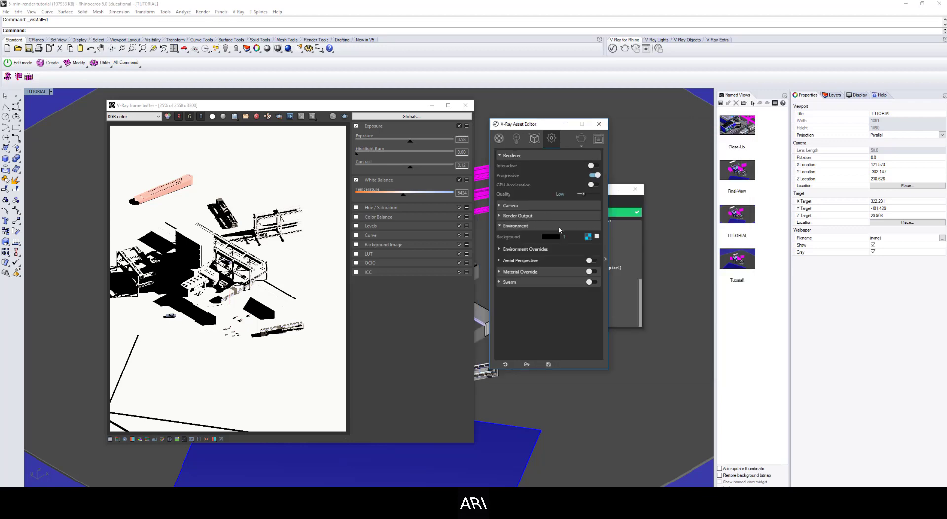
{"action": "left_click", "coordinate": [597, 236]}
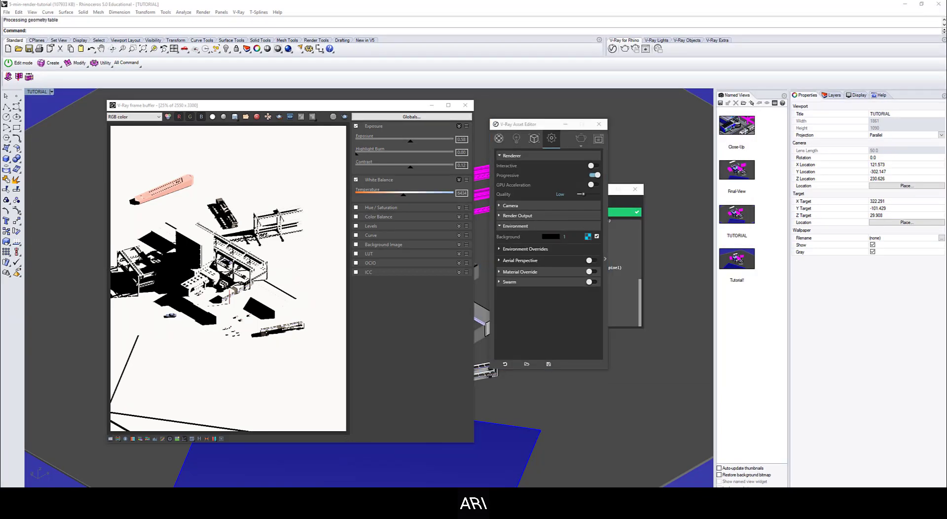
{"action": "left_click", "coordinate": [588, 237]}
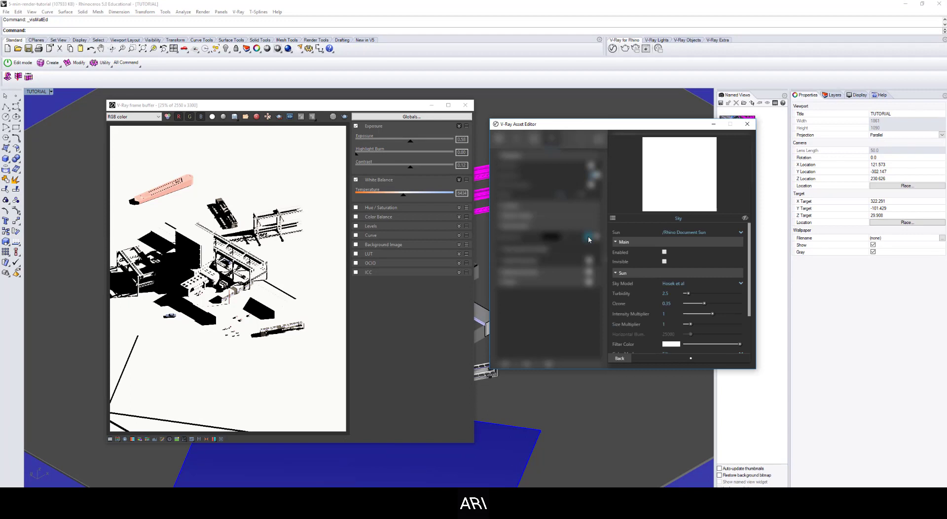
{"action": "left_click", "coordinate": [664, 252]}
{"action": "left_click", "coordinate": [614, 218]}
{"action": "scroll", "coordinate": [524, 282], "scroll_direction": "down", "scroll_amount": 2}
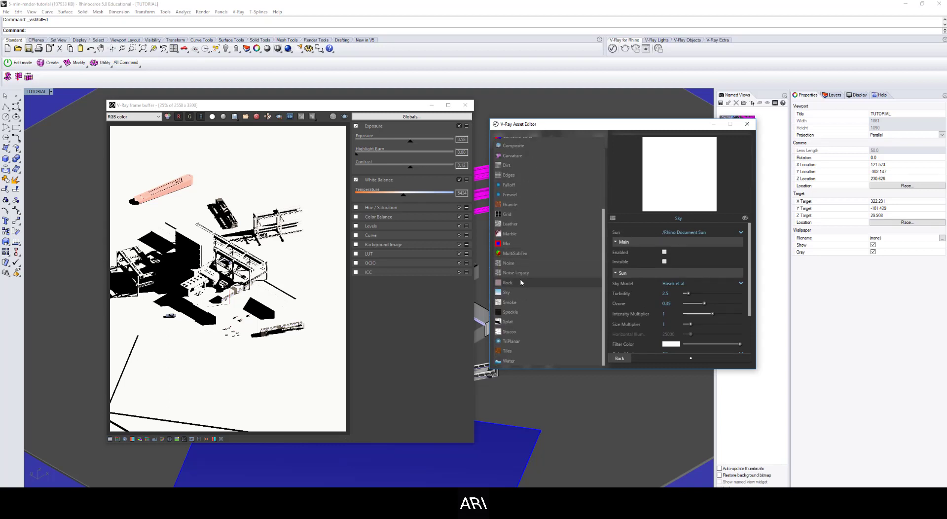
{"action": "left_click", "coordinate": [510, 293]}
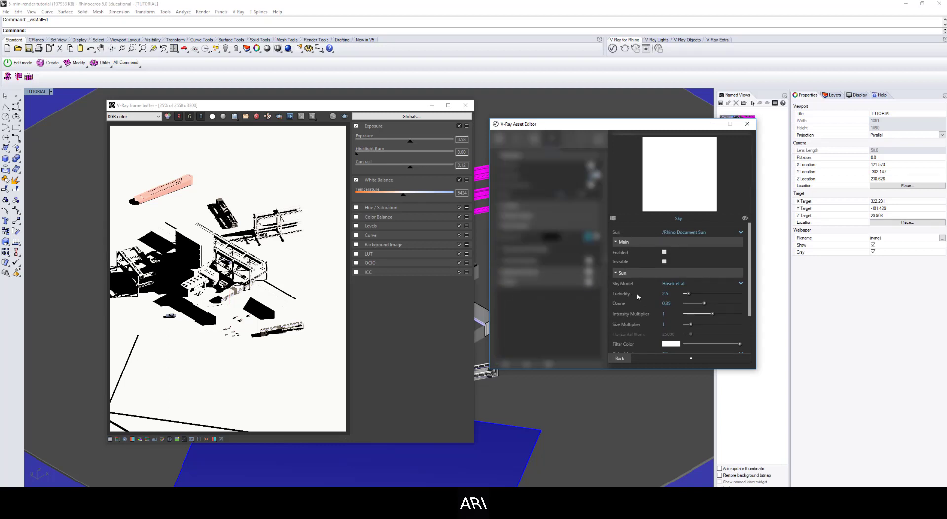
{"action": "left_click", "coordinate": [621, 357]}
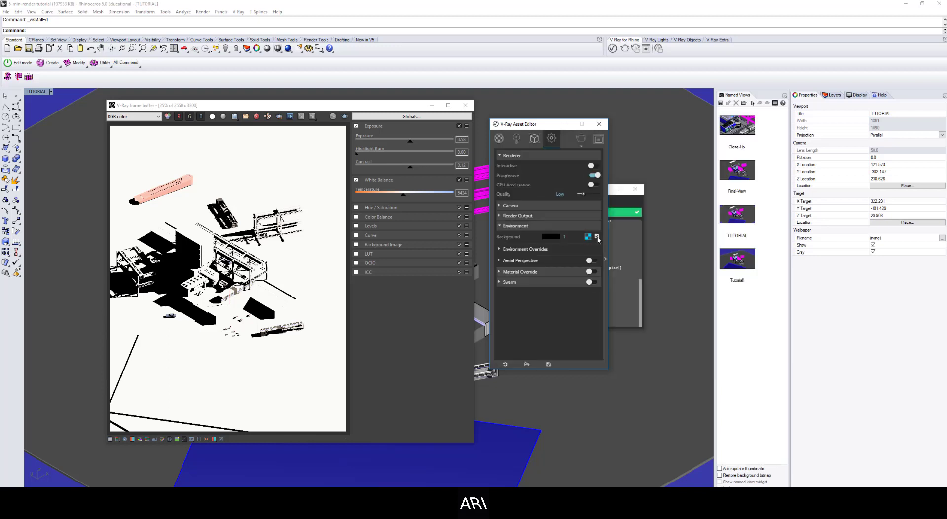
Step: Re-render the sky-lit model and lower the frame buffer exposure to soften the washed-out result
{"action": "left_click", "coordinate": [624, 49]}
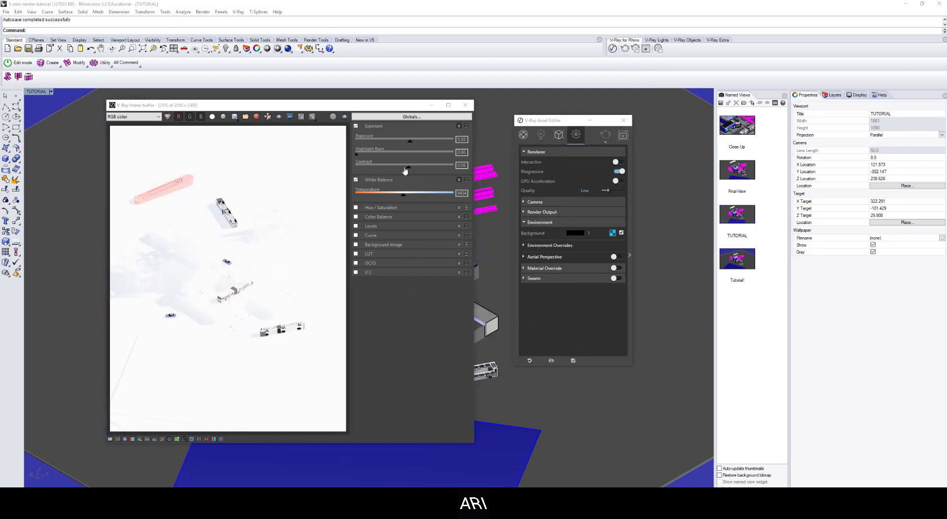
{"action": "mouse_move", "coordinate": [410, 141]}
{"action": "left_mouse_down"}
{"action": "mouse_move", "coordinate": [372, 145]}
{"action": "mouse_move", "coordinate": [367, 156]}
{"action": "mouse_move", "coordinate": [378, 156]}
{"action": "left_mouse_up"}
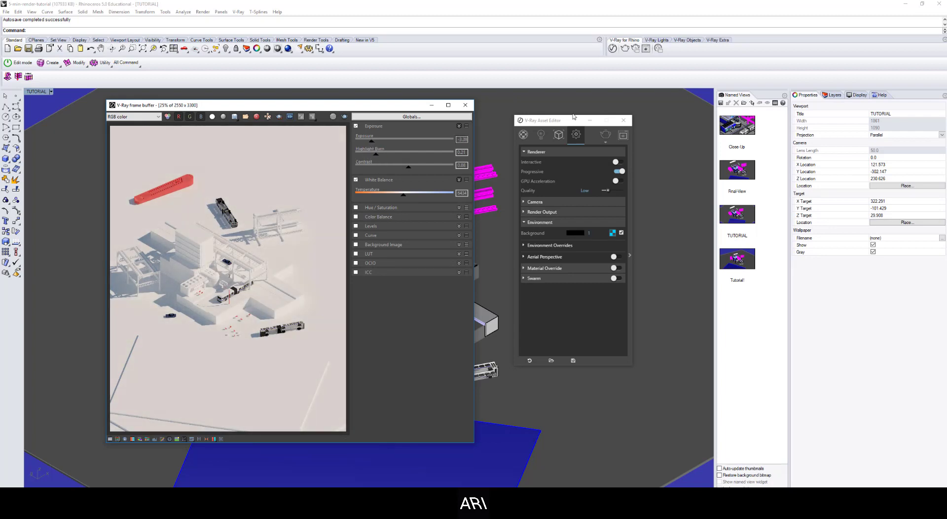
{"action": "left_click_drag", "start_coordinate": [580, 118], "coordinate": [591, 112]}
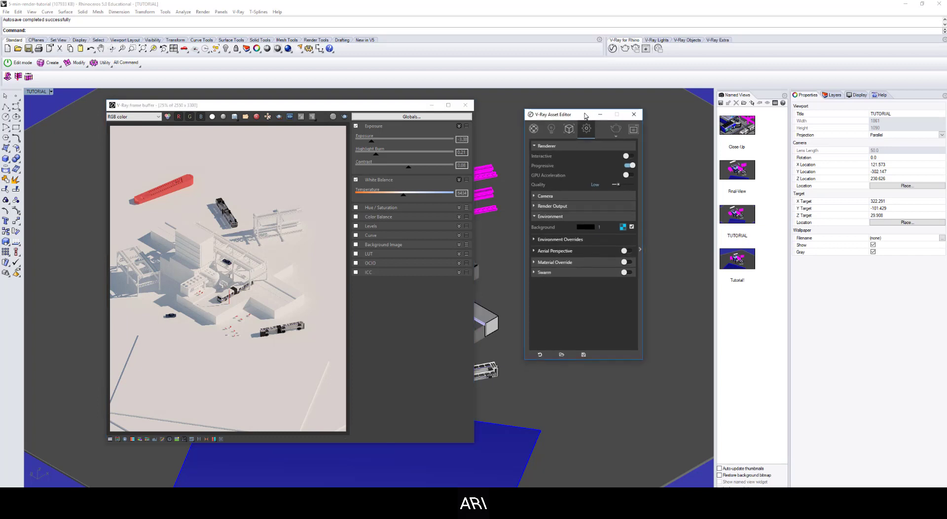
Step: Set the V-Ray camera Exposure Value (EV) to 13 and re-render the scene
{"action": "left_click", "coordinate": [547, 196]}
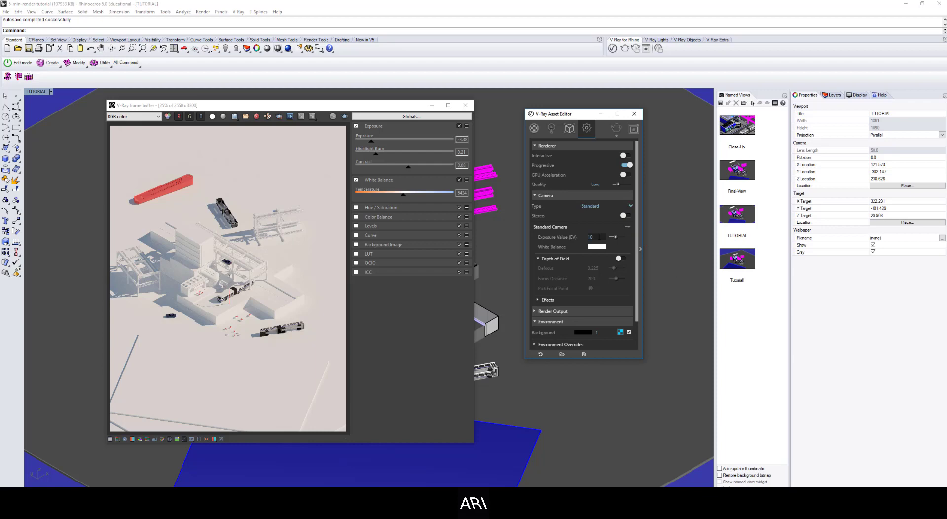
{"action": "type", "text": "13"}
{"action": "key", "text": "Return"}
{"action": "left_click", "coordinate": [627, 227]}
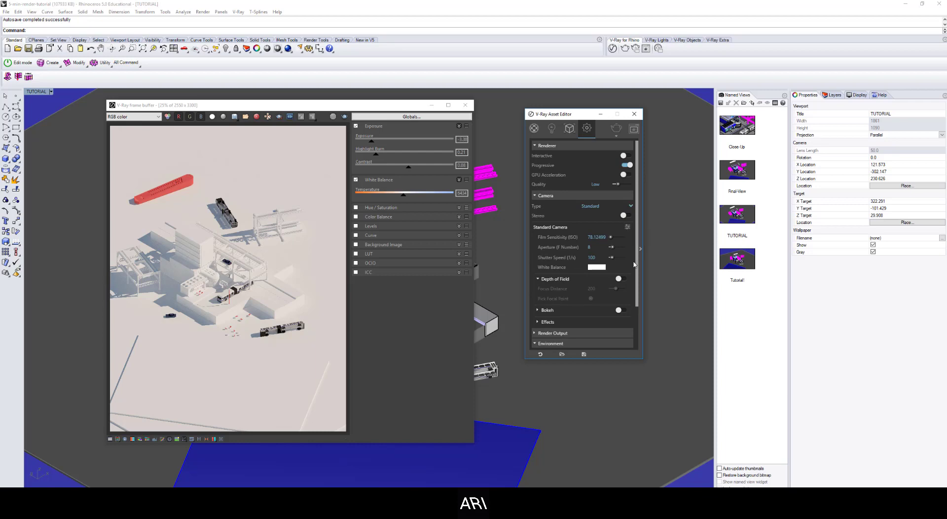
{"action": "left_click", "coordinate": [628, 227]}
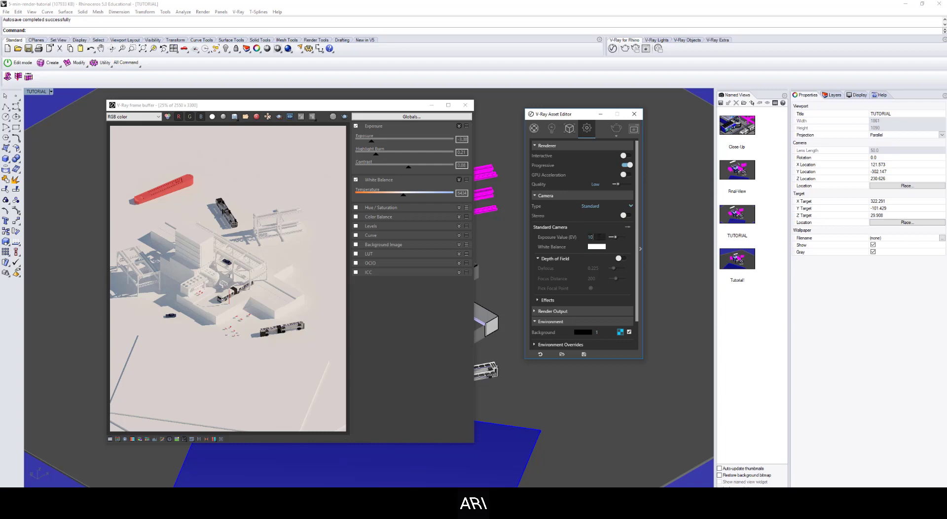
{"action": "double_click", "coordinate": [587, 237]}
{"action": "type", "text": "13"}
{"action": "key", "text": "Return"}
{"action": "left_click", "coordinate": [625, 49]}
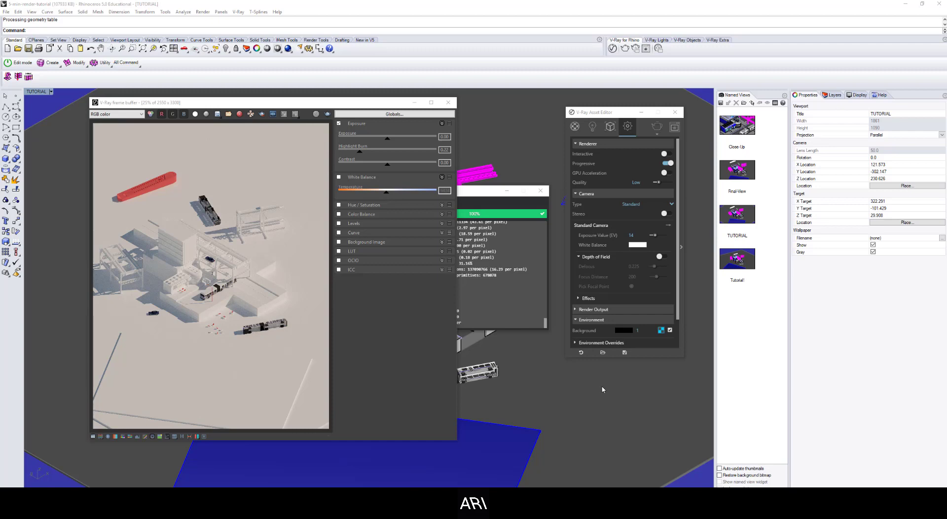
Step: Create a new Generic material and rename it Pink
{"action": "left_click", "coordinate": [576, 128]}
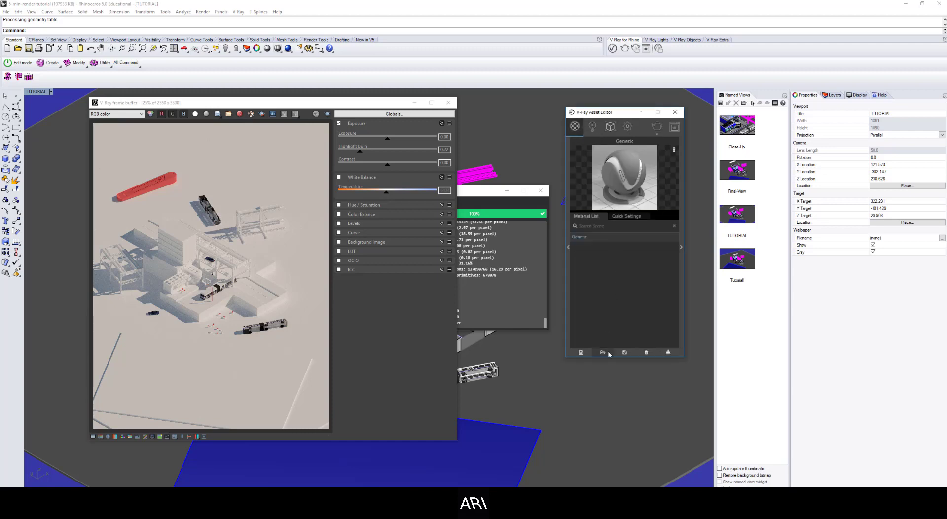
{"action": "left_click", "coordinate": [581, 353]}
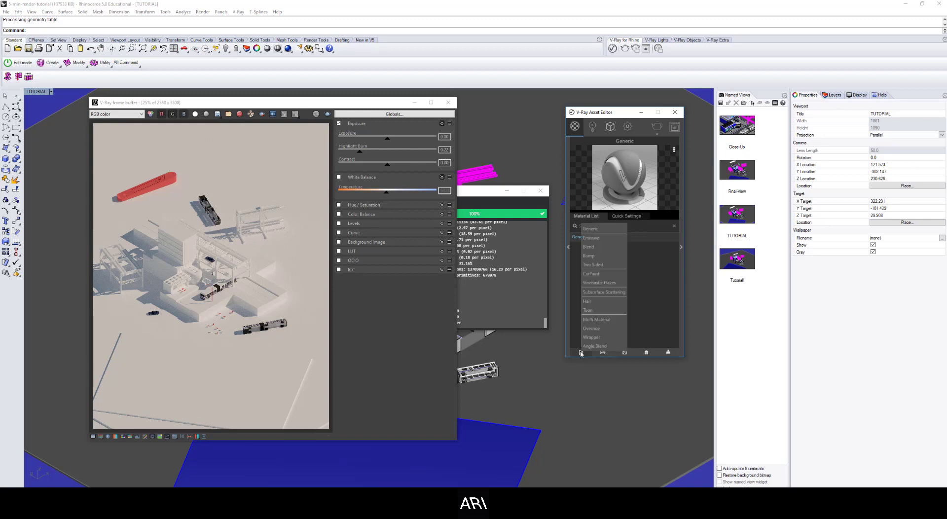
{"action": "left_click", "coordinate": [607, 229]}
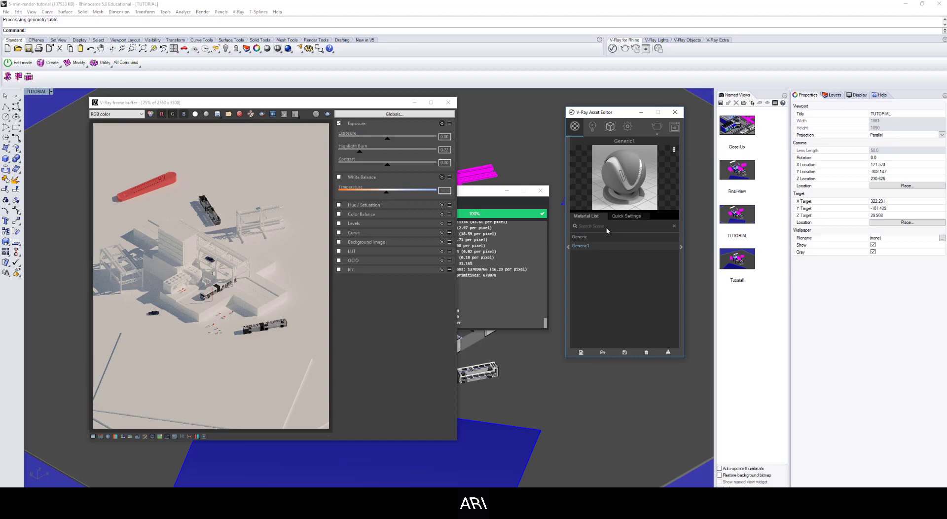
{"action": "double_click", "coordinate": [588, 246]}
{"action": "left_click_drag", "start_coordinate": [589, 245], "coordinate": [564, 247]}
{"action": "type", "text": "Fin"}
{"action": "key", "text": "Return"}
Step: Set the Pink material's diffuse colour to pink (RGB 255, 128, 192)
{"action": "left_click", "coordinate": [631, 217]}
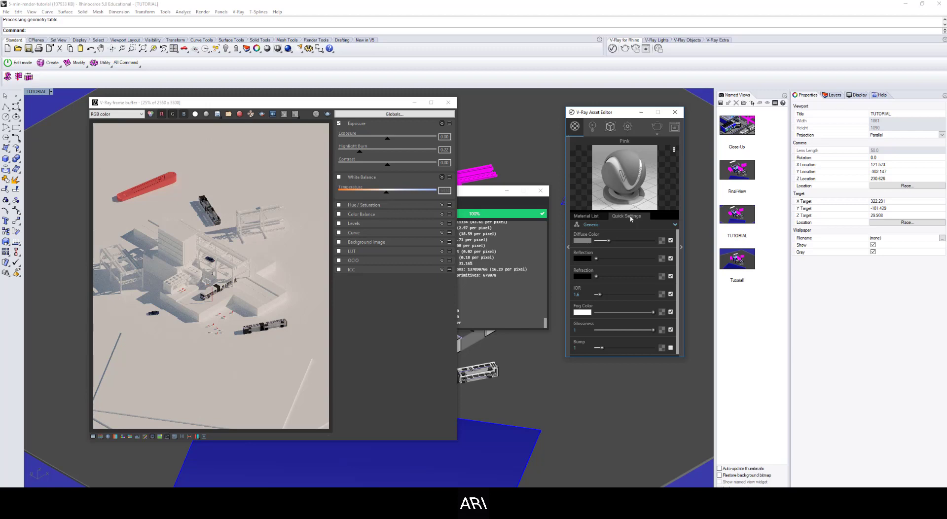
{"action": "left_click", "coordinate": [588, 242]}
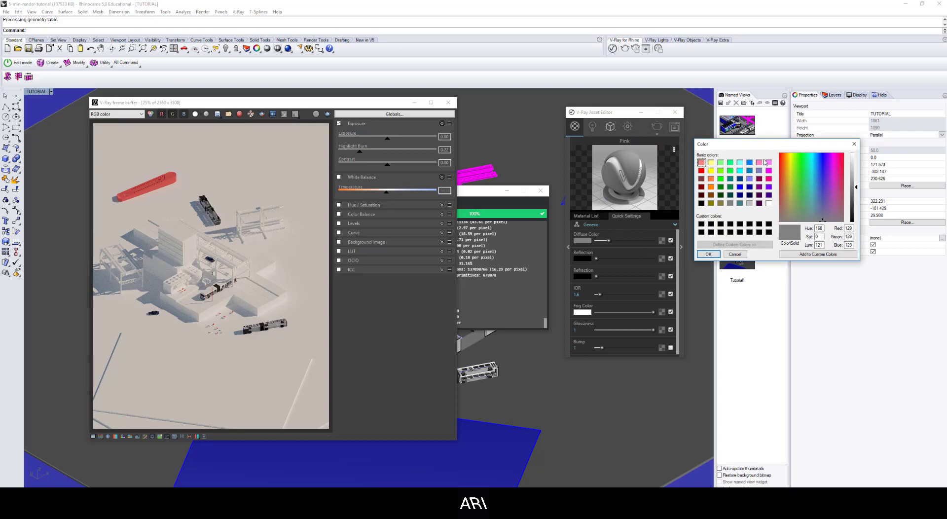
{"action": "left_click", "coordinate": [760, 162]}
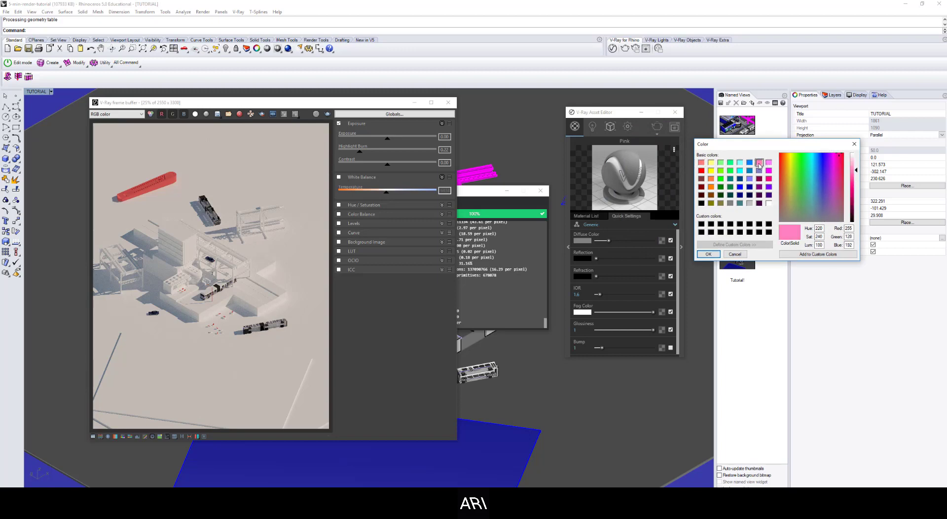
{"action": "left_click", "coordinate": [714, 255]}
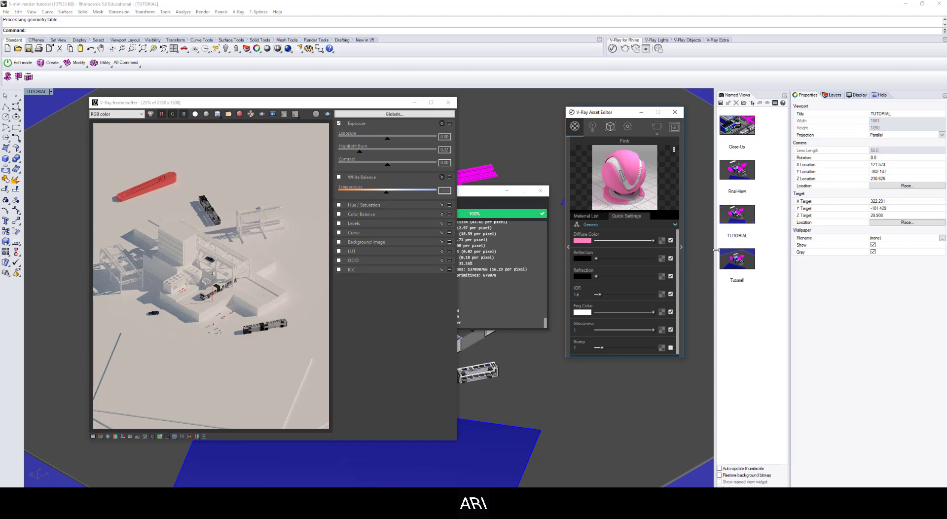
Step: Apply the Pink material to every object in the model
{"action": "left_click", "coordinate": [662, 241]}
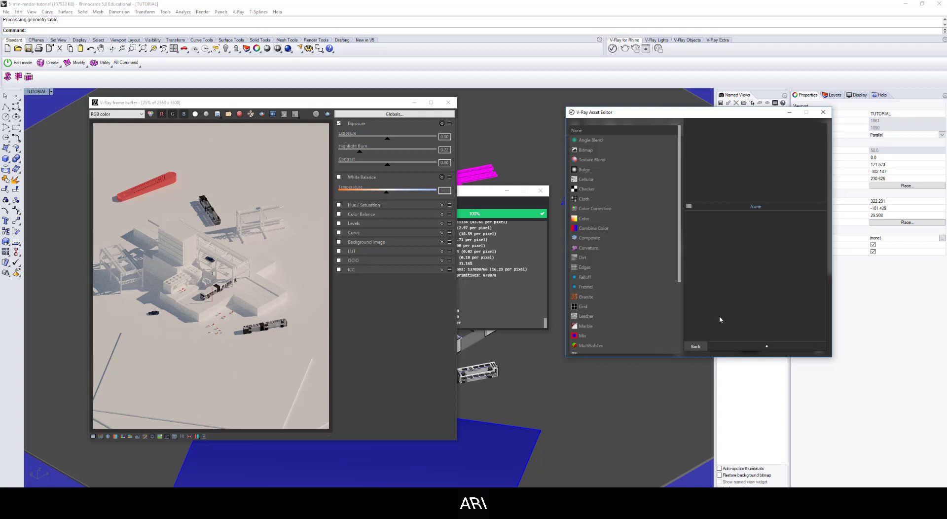
{"action": "left_click", "coordinate": [695, 347]}
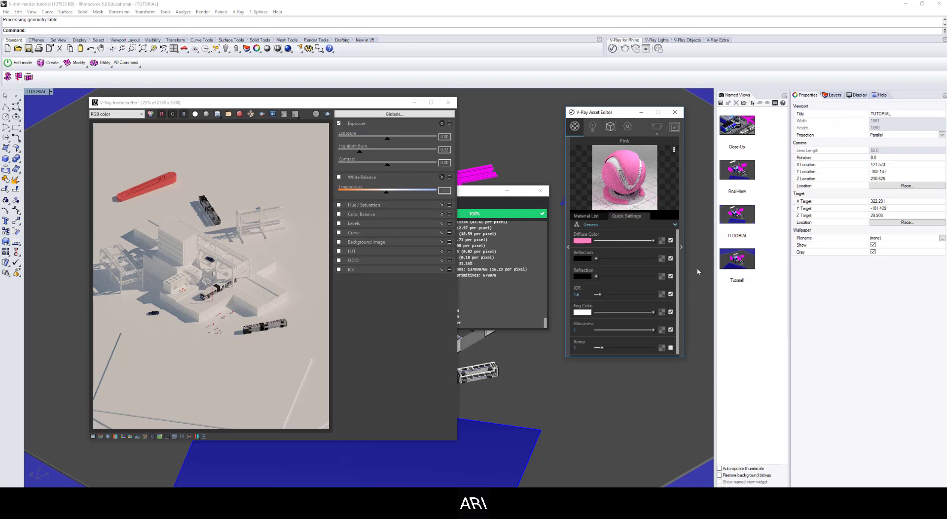
{"action": "left_click", "coordinate": [448, 103]}
{"action": "left_click", "coordinate": [541, 190]}
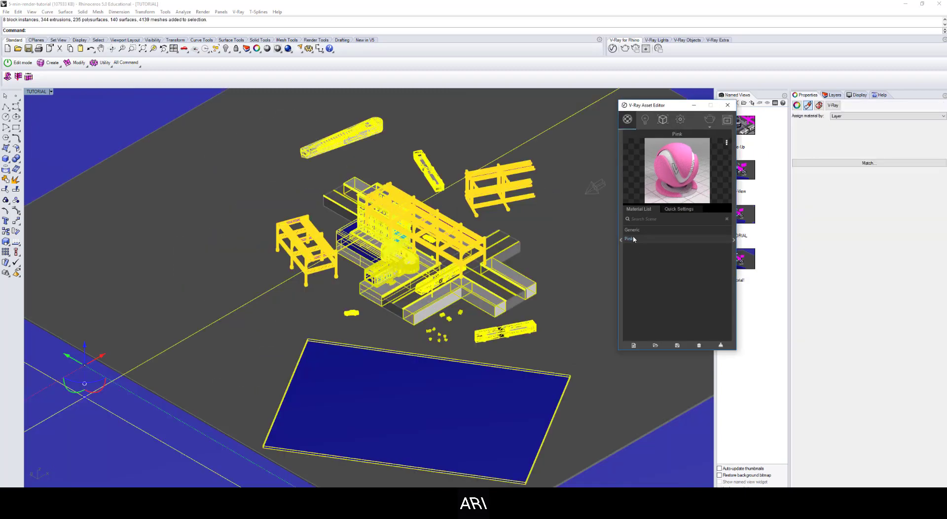
{"action": "right_click", "coordinate": [634, 239]}
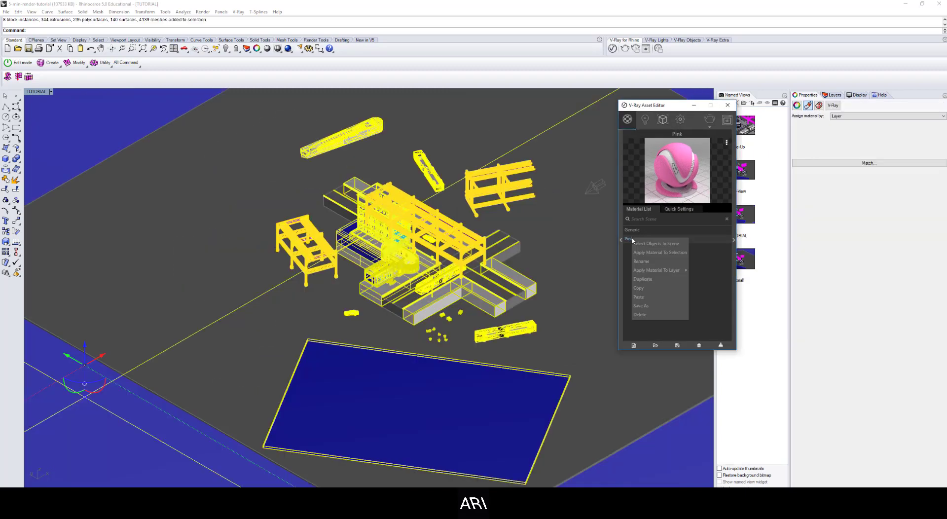
{"action": "left_click", "coordinate": [683, 253]}
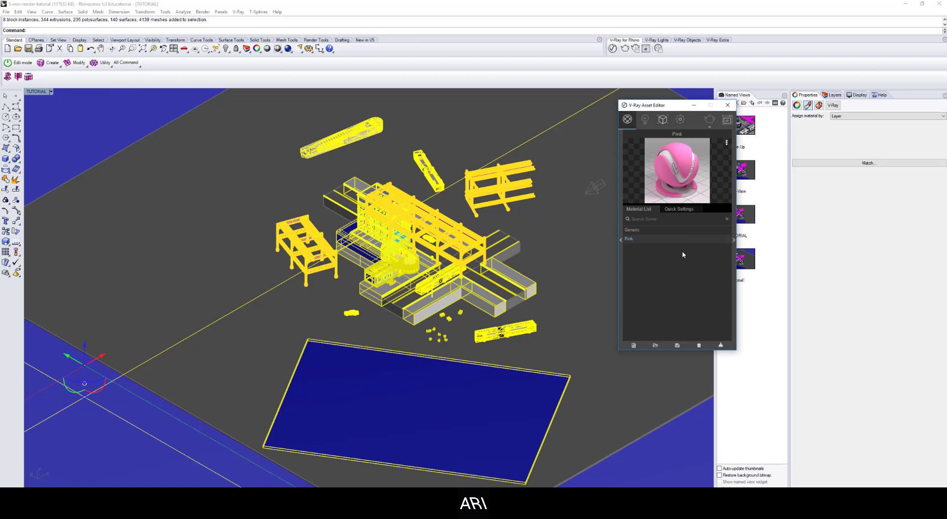
Step: Turn on Material Override in the render settings with /Pink as the override material
{"action": "left_click", "coordinate": [680, 120]}
{"action": "left_click", "coordinate": [628, 178]}
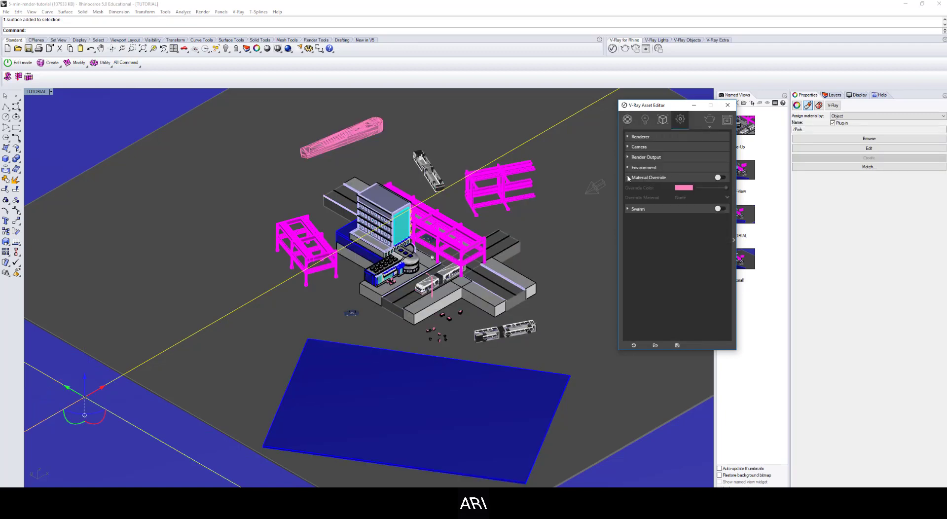
{"action": "left_click", "coordinate": [721, 178]}
{"action": "left_click", "coordinate": [727, 198]}
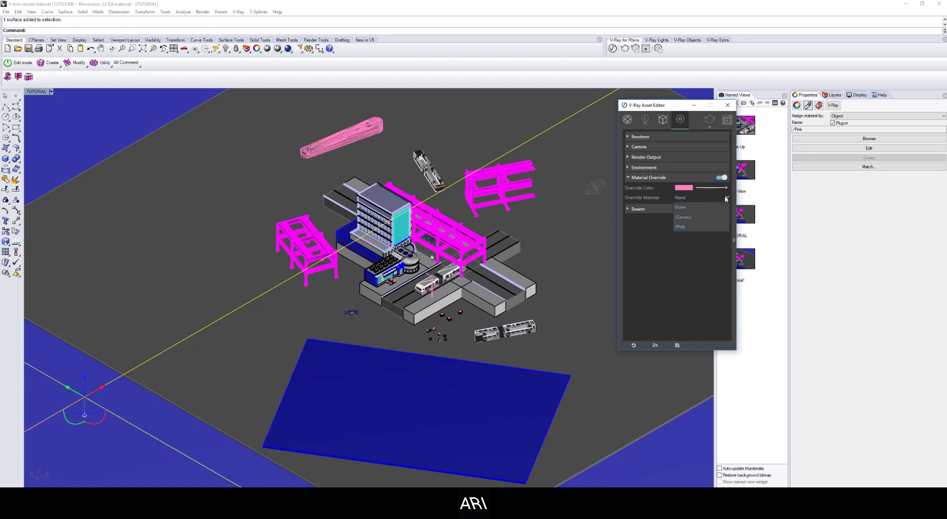
{"action": "left_click", "coordinate": [691, 226]}
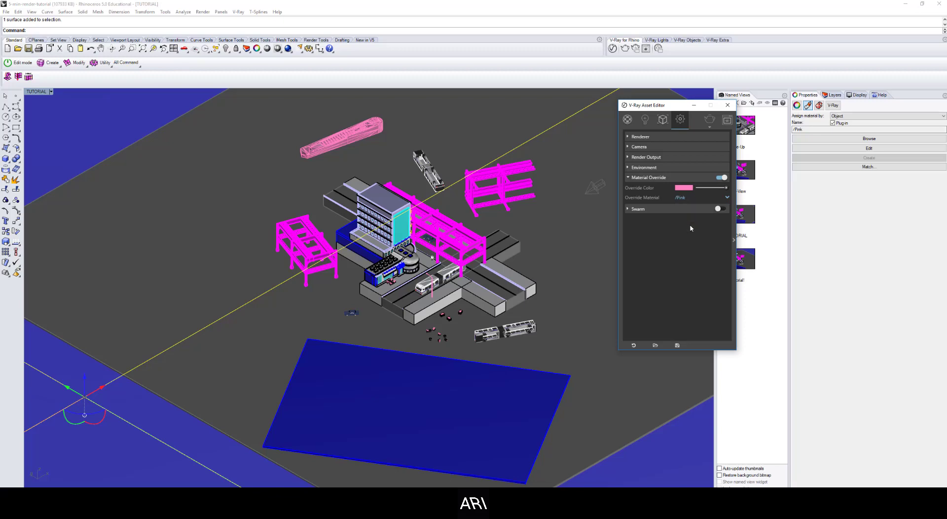
Step: Render the Final View entirely in pink, then switch Material Override back off
{"action": "left_click", "coordinate": [625, 48]}
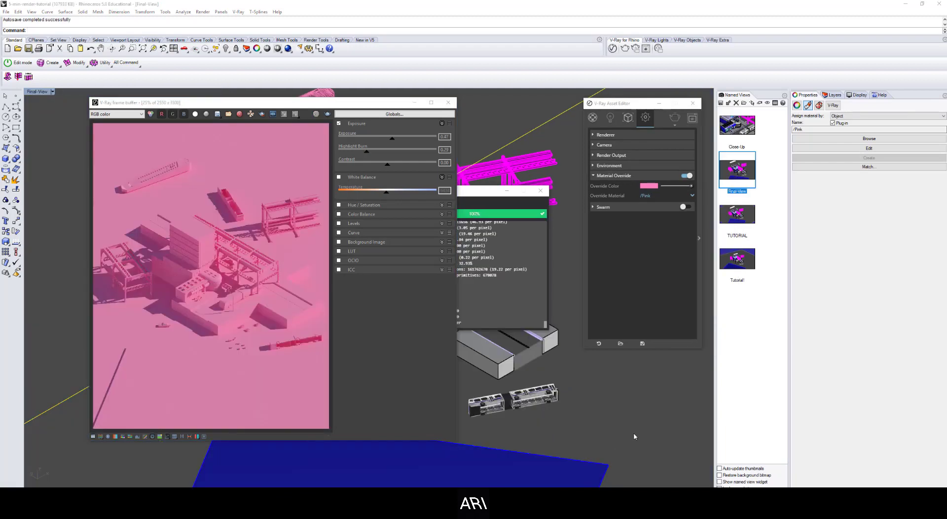
{"action": "left_click", "coordinate": [687, 175]}
{"action": "left_click", "coordinate": [620, 176]}
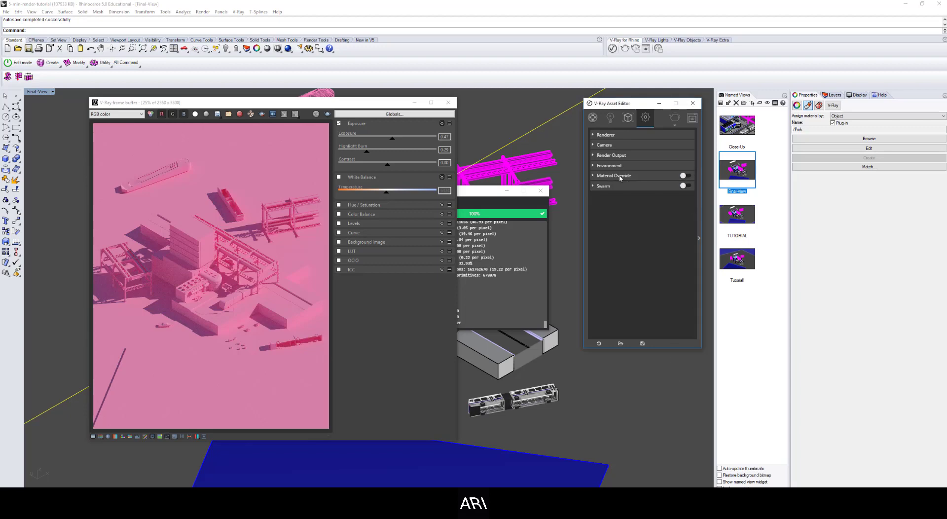
Step: Close the pink render and show the material library with the Asset Editor beside the model
{"action": "left_click", "coordinate": [593, 117]}
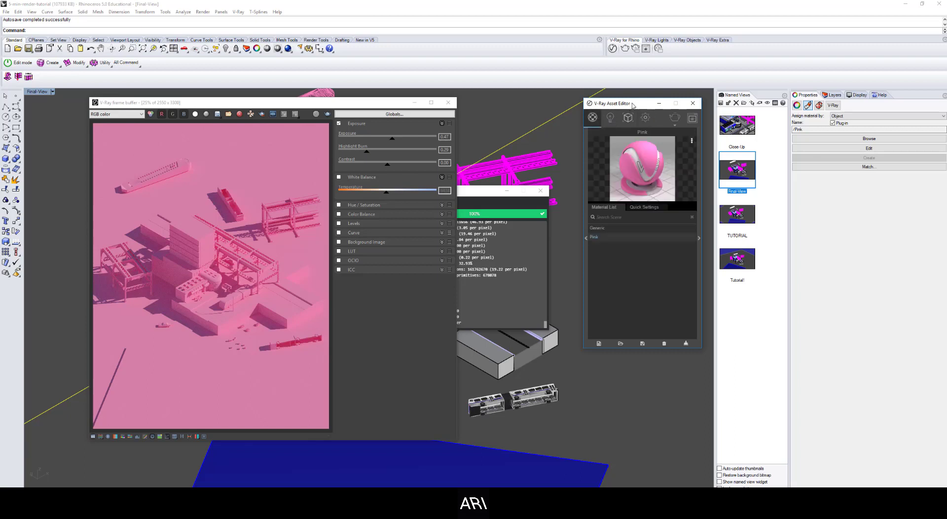
{"action": "left_click_drag", "start_coordinate": [633, 105], "coordinate": [623, 114]}
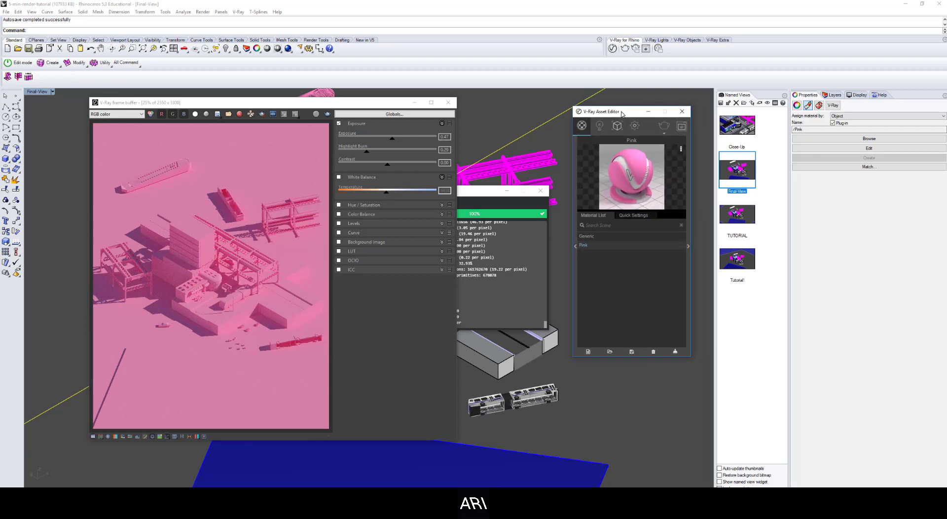
{"action": "left_click", "coordinate": [576, 247]}
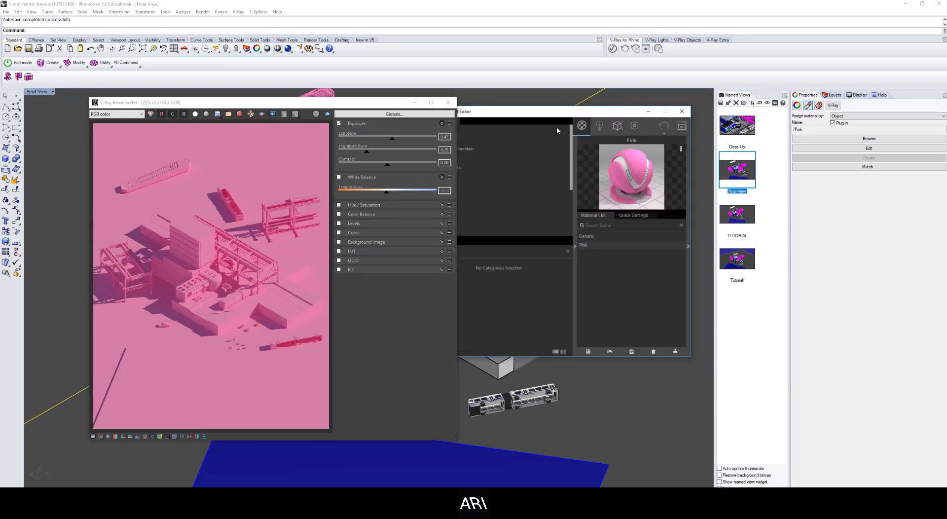
{"action": "left_click_drag", "start_coordinate": [557, 113], "coordinate": [620, 113]}
{"action": "left_click", "coordinate": [448, 102]}
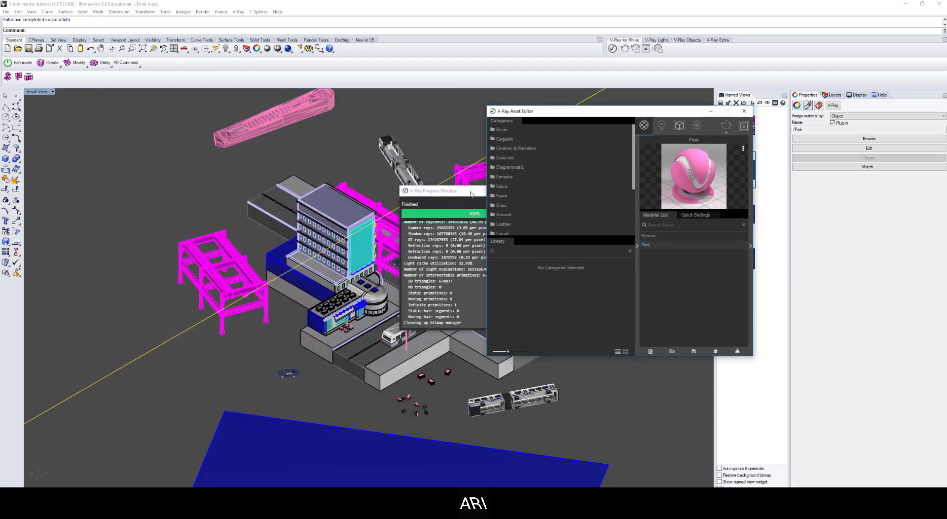
{"action": "left_click", "coordinate": [508, 191]}
{"action": "left_click_drag", "start_coordinate": [566, 114], "coordinate": [474, 116]}
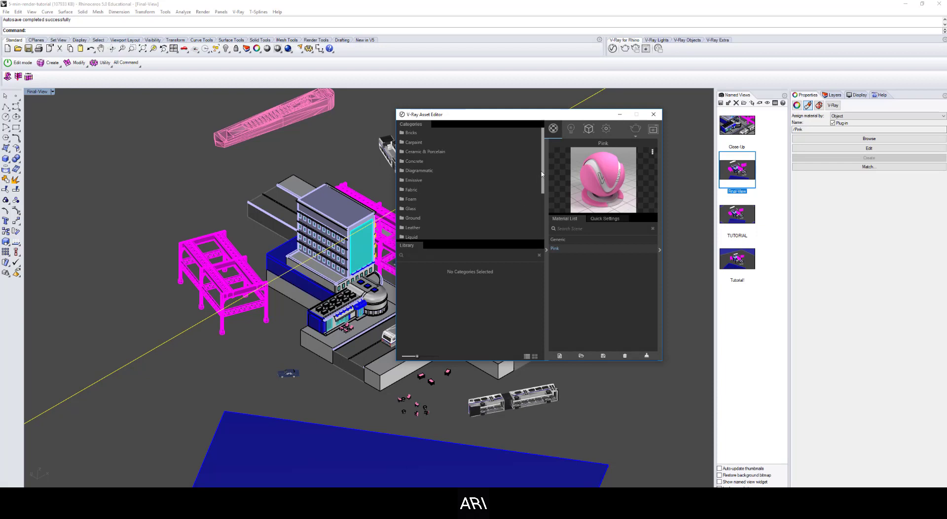
{"action": "mouse_move", "coordinate": [541, 170]}
{"action": "left_mouse_down"}
{"action": "mouse_move", "coordinate": [541, 202]}
{"action": "mouse_move", "coordinate": [544, 162]}
{"action": "left_mouse_up"}
Step: Add Gold 10k and Aluminum Blurry from the Metal library to the scene materials
{"action": "scroll", "coordinate": [434, 190], "scroll_direction": "down", "scroll_amount": 3}
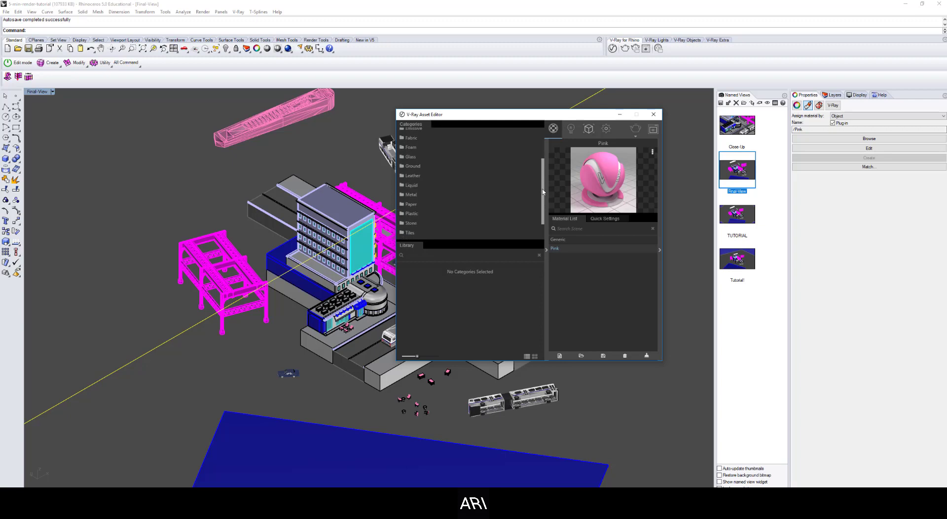
{"action": "left_click", "coordinate": [413, 190]}
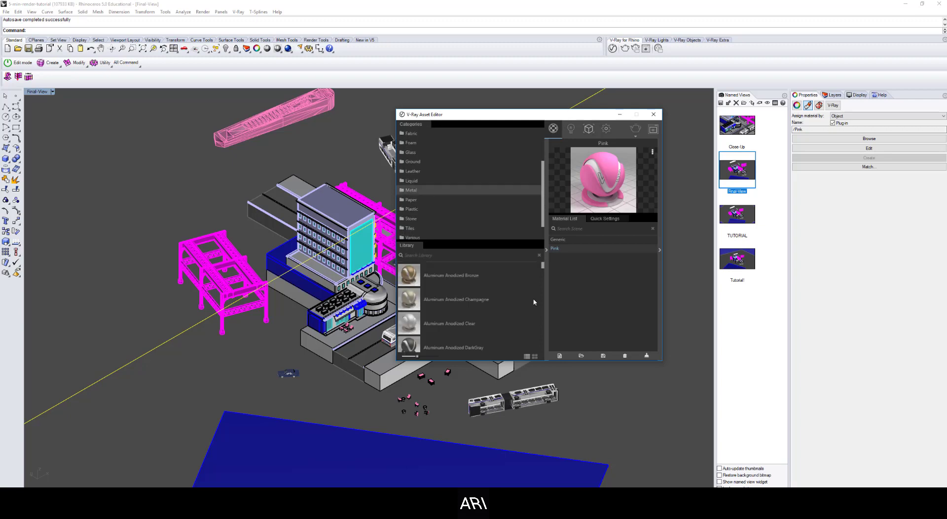
{"action": "scroll", "coordinate": [476, 265], "scroll_direction": "down", "scroll_amount": 10}
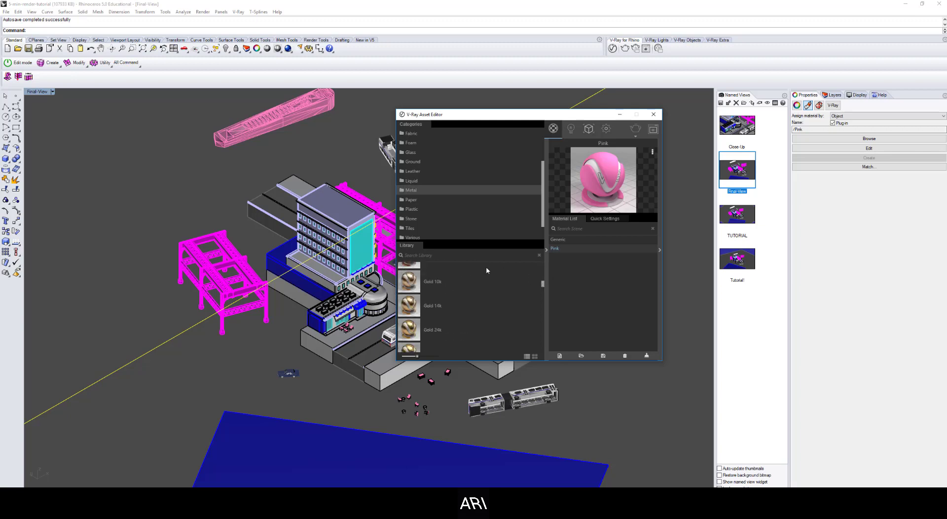
{"action": "left_click_drag", "start_coordinate": [415, 283], "coordinate": [578, 285]}
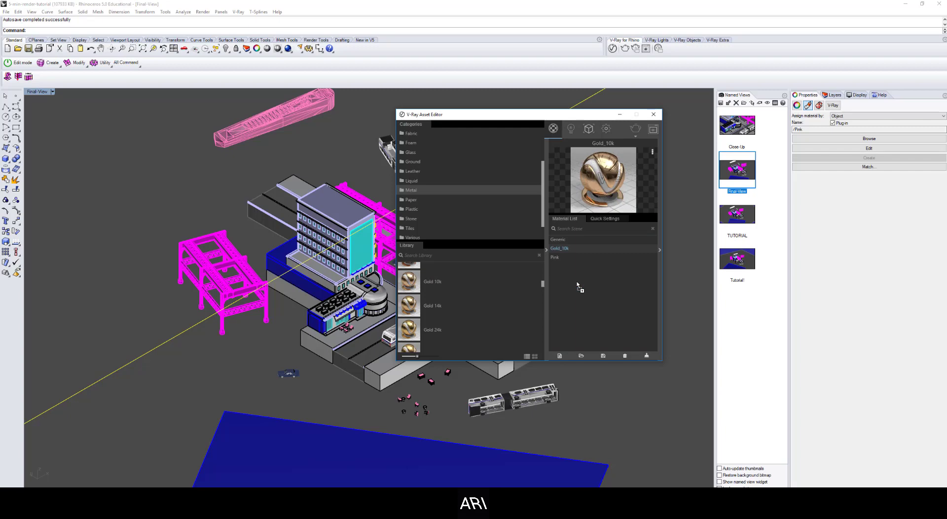
{"action": "scroll", "coordinate": [444, 296], "scroll_direction": "up", "scroll_amount": 10}
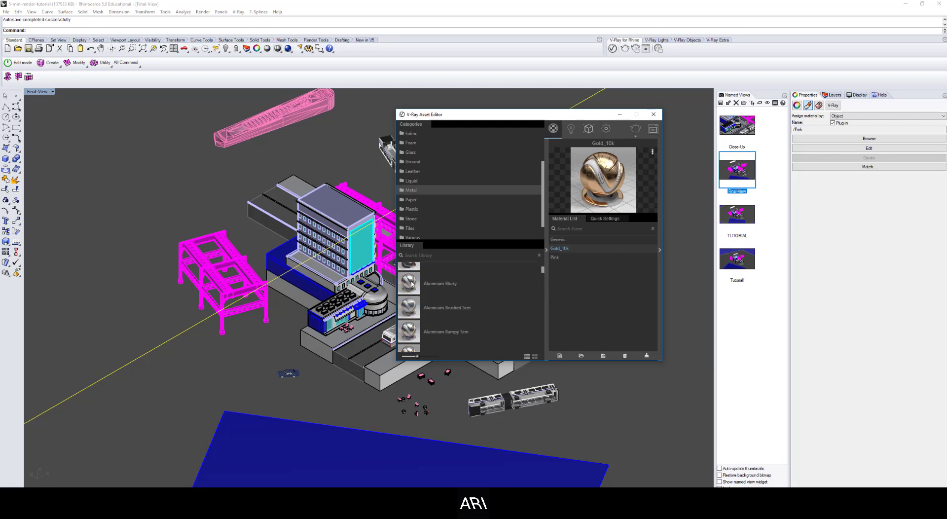
{"action": "left_click_drag", "start_coordinate": [409, 284], "coordinate": [575, 283]}
{"action": "scroll", "coordinate": [469, 197], "scroll_direction": "up", "scroll_amount": 2}
Step: Add Glass and Flooring Parquet F01 from the Glass and Wood & Laminate libraries
{"action": "left_click", "coordinate": [411, 169]}
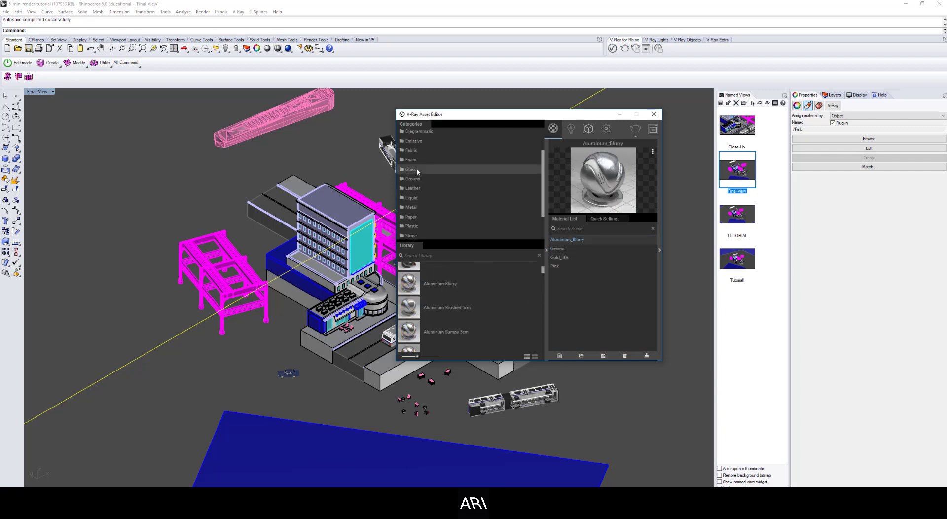
{"action": "left_click_drag", "start_coordinate": [409, 275], "coordinate": [572, 288]}
{"action": "scroll", "coordinate": [469, 197], "scroll_direction": "down", "scroll_amount": 3}
{"action": "left_click", "coordinate": [423, 235]}
{"action": "scroll", "coordinate": [532, 300], "scroll_direction": "down", "scroll_amount": 5}
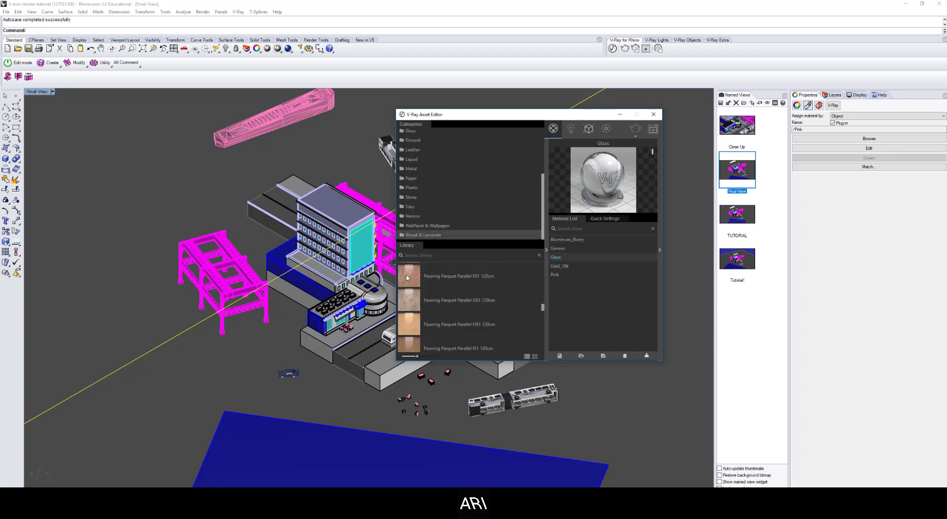
{"action": "left_click_drag", "start_coordinate": [409, 277], "coordinate": [589, 302]}
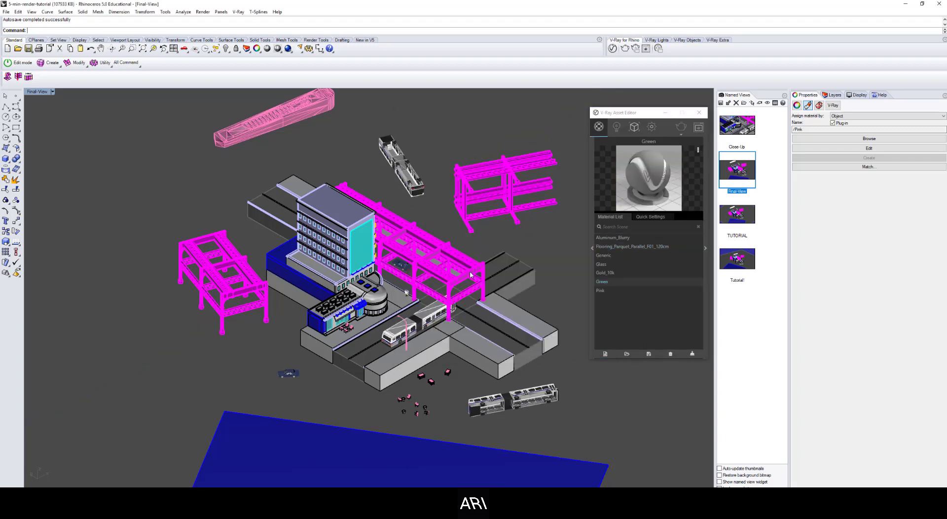
Step: Assign Aluminum_Blurry to the elevated frame structure's group over the road, then deselect it
{"action": "left_click", "coordinate": [470, 272]}
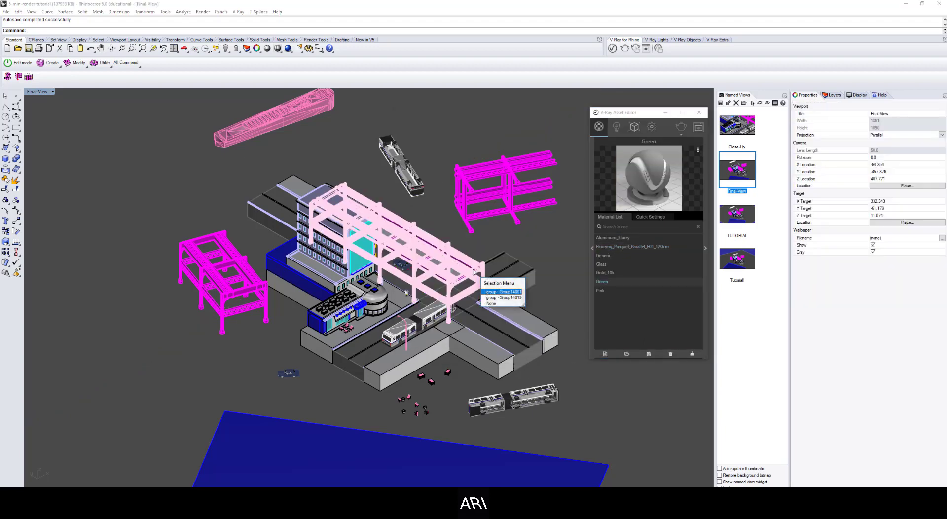
{"action": "left_click", "coordinate": [500, 292]}
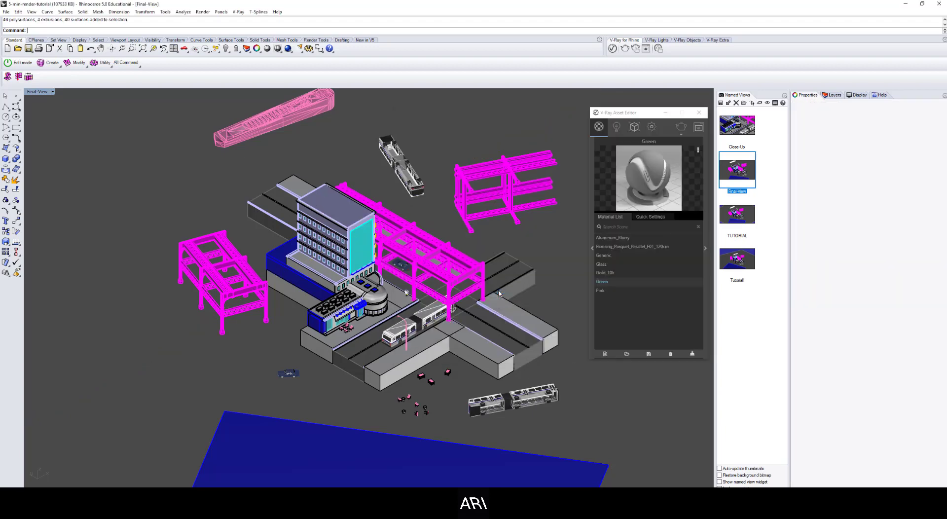
{"action": "left_click", "coordinate": [619, 238]}
{"action": "right_click", "coordinate": [619, 238]}
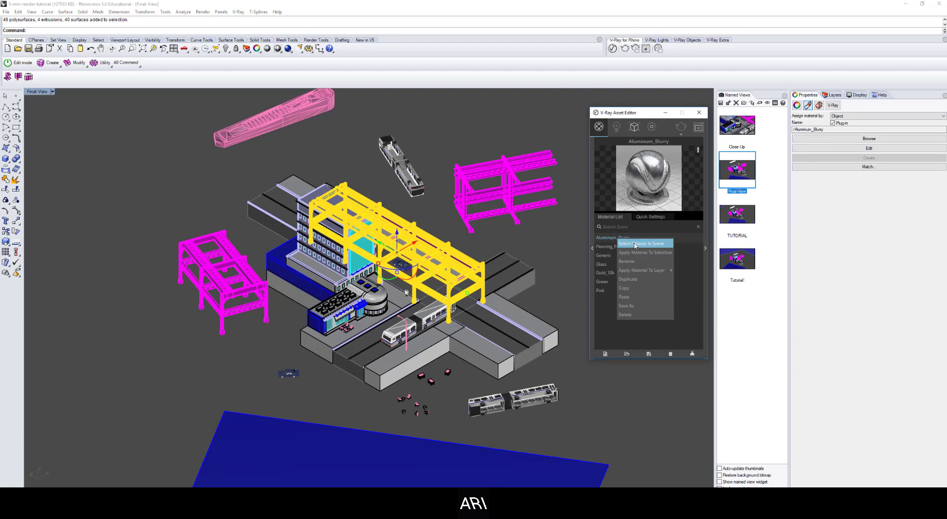
{"action": "left_click", "coordinate": [638, 252]}
{"action": "left_click", "coordinate": [561, 301]}
{"action": "key", "text": "Escape"}
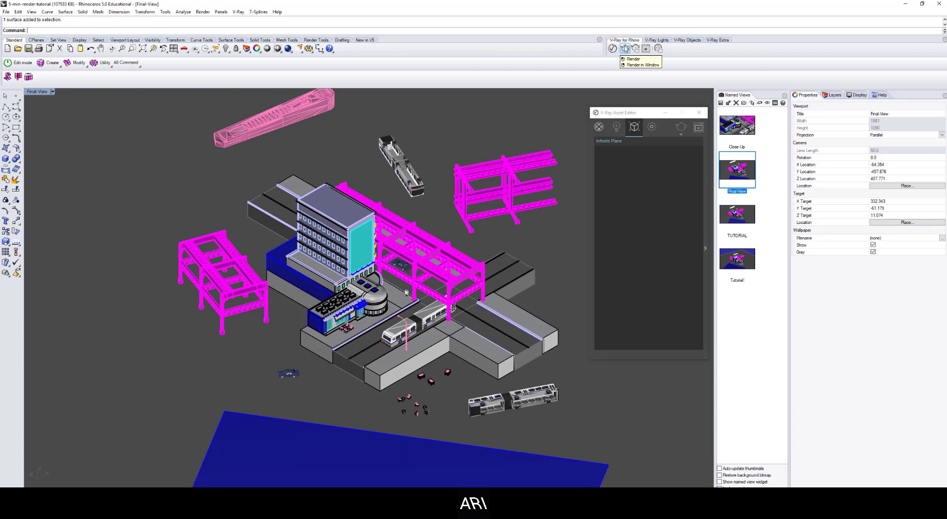
Step: Start a V-Ray render of the Final View with the new library materials
{"action": "left_click", "coordinate": [625, 48]}
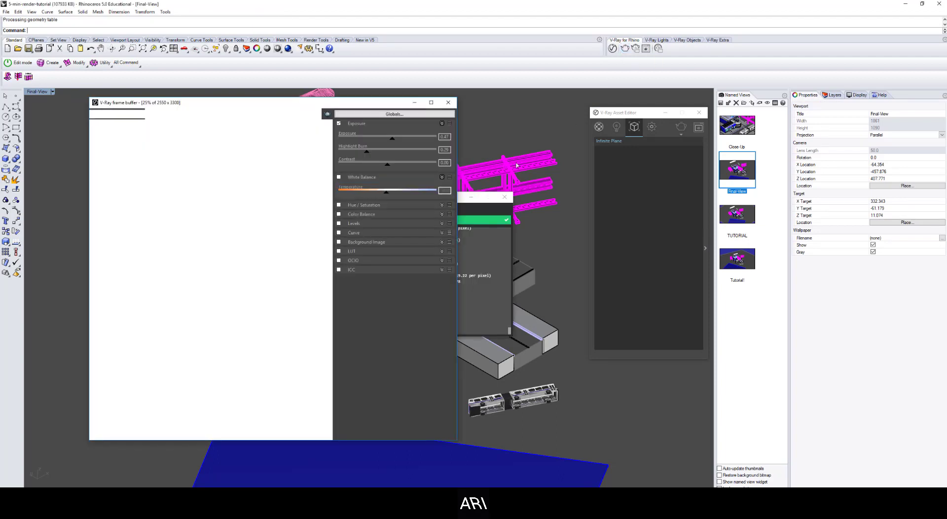